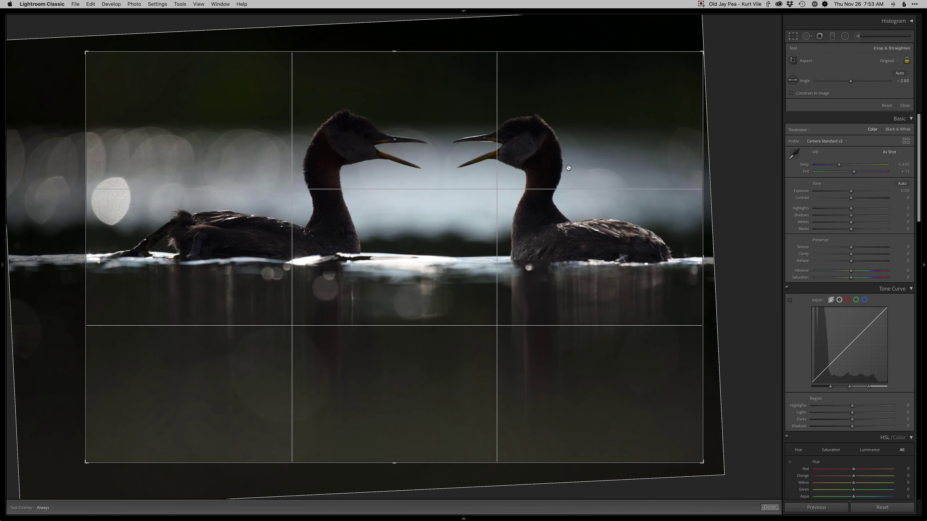
Tighten the crop around the two birds at the original aspect ratio, reposition the photo within the frame and apply it
{"action": "left_click_drag", "start_coordinate": [498, 198], "coordinate": [497, 192]}
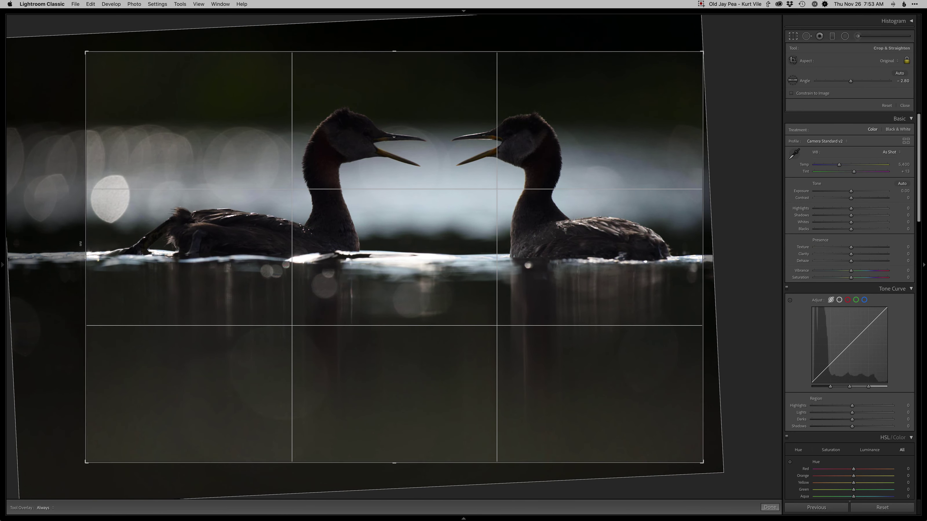
{"action": "left_click_drag", "start_coordinate": [85, 247], "coordinate": [105, 247]}
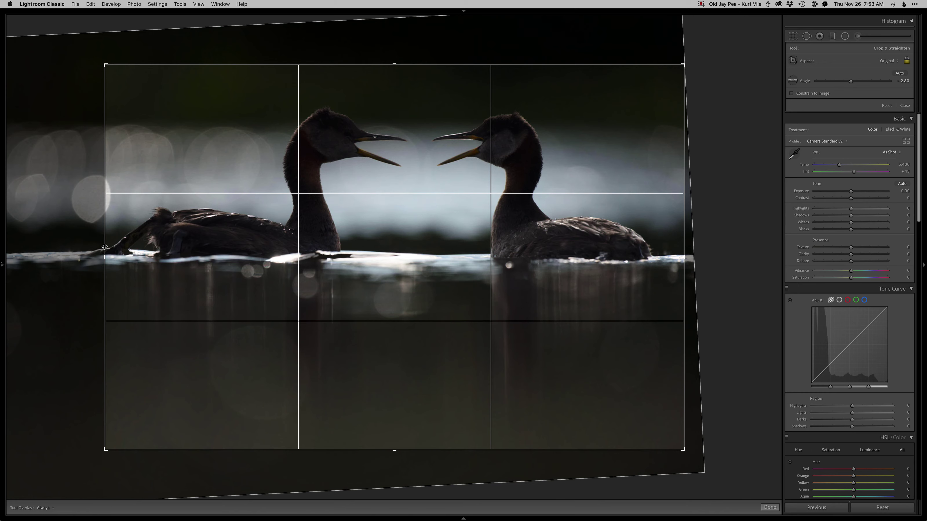
{"action": "left_click_drag", "start_coordinate": [105, 247], "coordinate": [105, 247]}
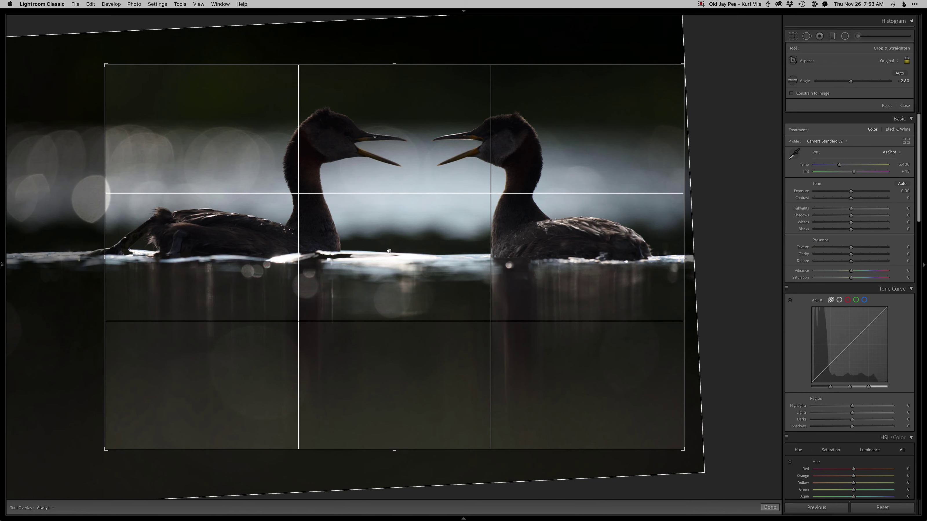
{"action": "key", "text": "Return"}
{"action": "key", "text": "r"}
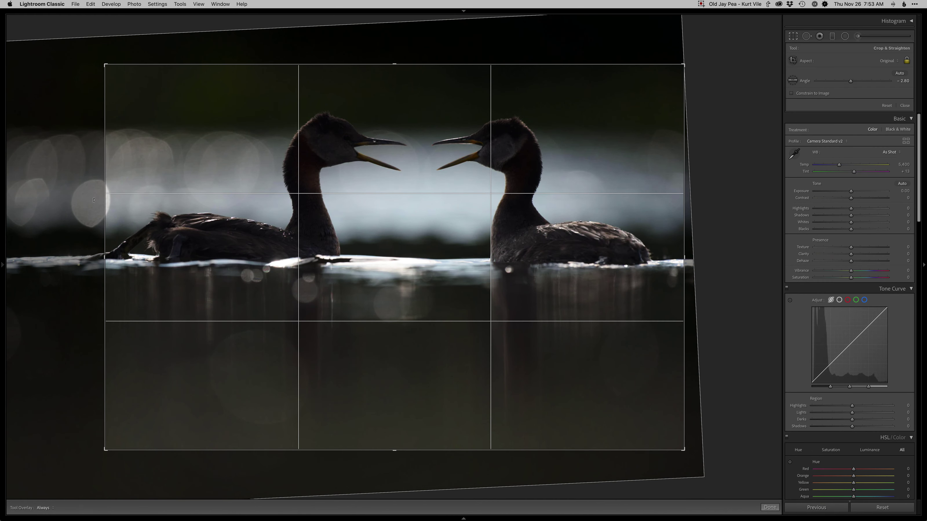
{"action": "left_click_drag", "start_coordinate": [104, 209], "coordinate": [106, 209]}
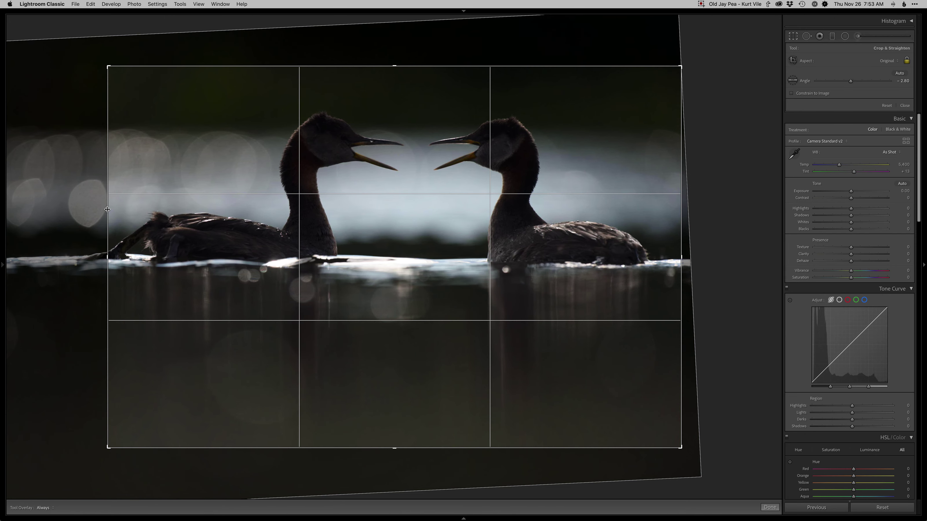
{"action": "key", "text": "Return"}
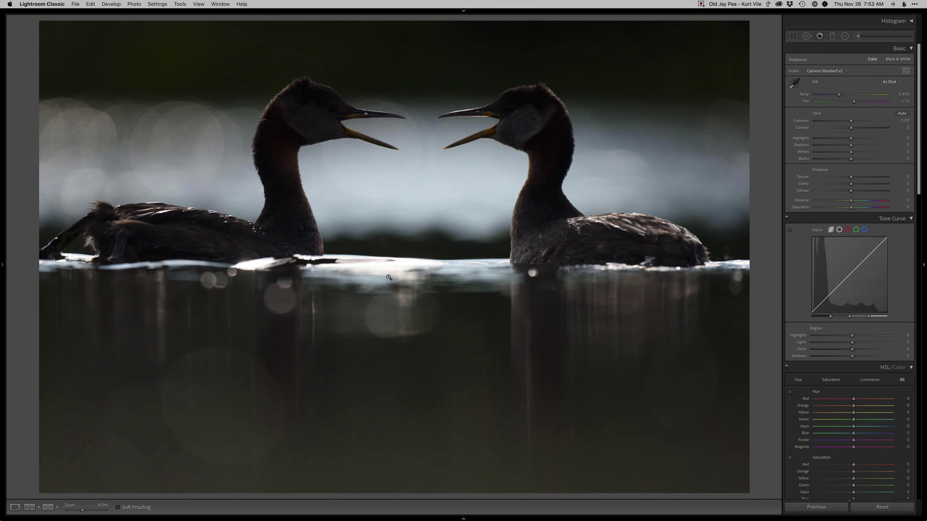
Warm the white balance temperature to 6,400 and set Exposure to -0.20, Shadows to -40 and Blacks to -30
{"action": "key", "text": "i"}
{"action": "key", "text": "i"}
{"action": "key", "text": "minus"}
{"action": "key", "text": "minus"}
{"action": "key", "text": "minus"}
{"action": "key", "text": "minus"}
{"action": "key", "text": "minus"}
{"action": "key", "text": "minus"}
{"action": "key", "text": "minus"}
{"action": "key", "text": "minus"}
{"action": "key", "text": "period"}
{"action": "key", "text": "period"}
{"action": "key", "text": "minus"}
{"action": "key", "text": "minus"}
{"action": "key", "text": "minus"}
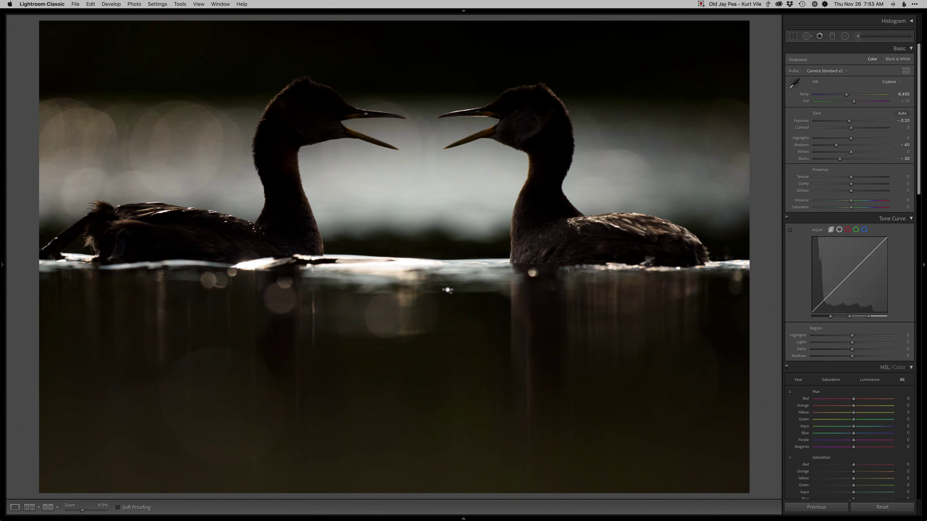
Refine the basic adjustments to Temp 6,600, Tint +10, Highlights -10, Shadows -30 and Blacks -40
{"action": "key", "text": "minus"}
{"action": "key", "text": "minus"}
{"action": "key", "text": "equal"}
{"action": "key", "text": "equal"}
{"action": "key", "text": "comma"}
{"action": "key", "text": "minus"}
{"action": "key", "text": "minus"}
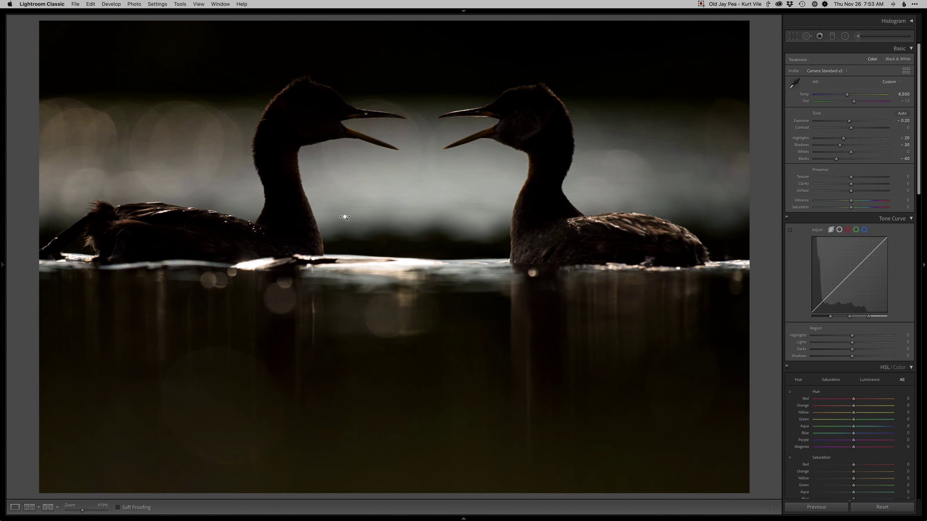
{"action": "key", "text": "equal"}
{"action": "key", "text": "equal"}
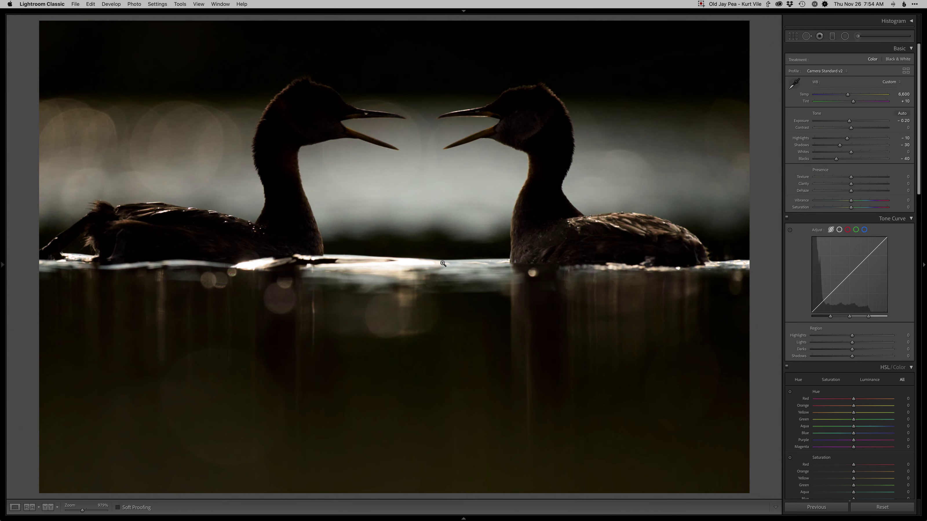
Add a graduated filter rising over the dark water to just above the waterline and warm its temperature to 13
{"action": "key", "text": "m"}
{"action": "left_click_drag", "start_coordinate": [413, 395], "coordinate": [414, 228]}
{"action": "left_click", "coordinate": [857, 67]}
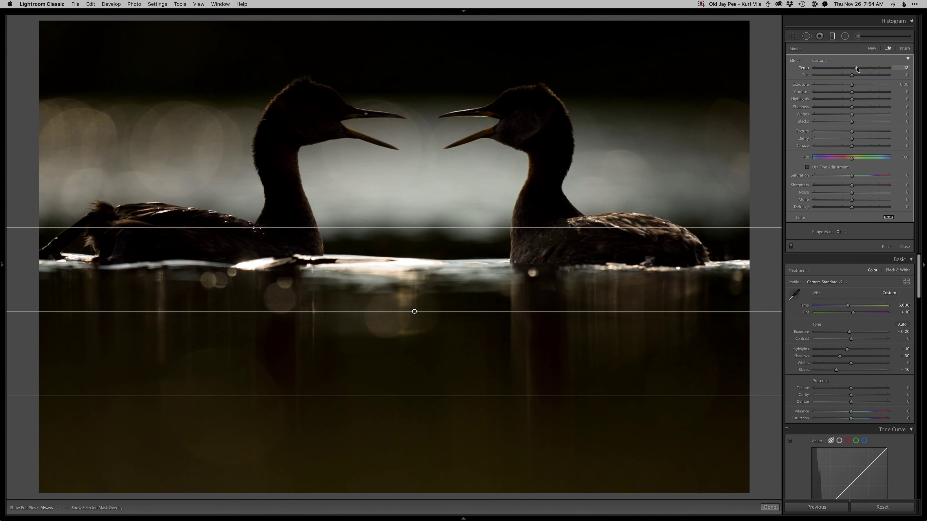
{"action": "key", "text": "m"}
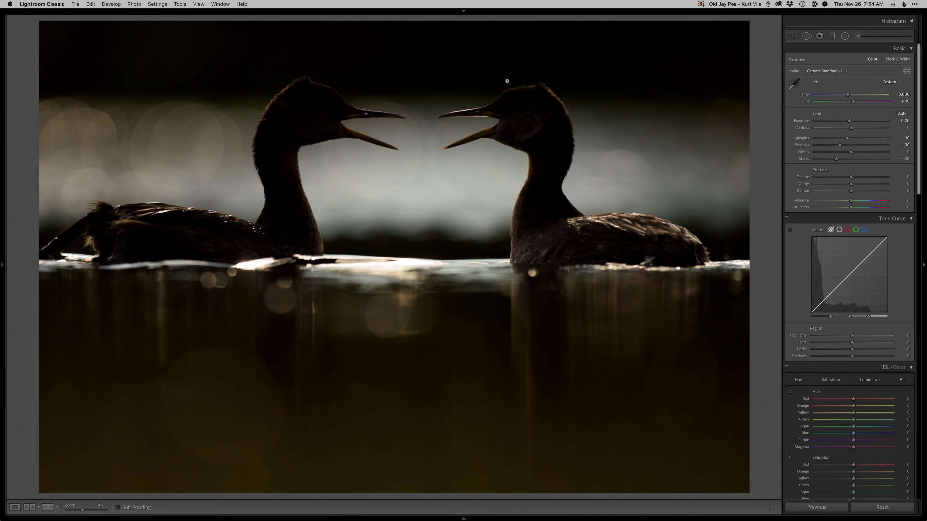
Open the adjusted photo in Photoshop for editing and switch it to full screen mode
{"action": "key", "text": "super+e"}
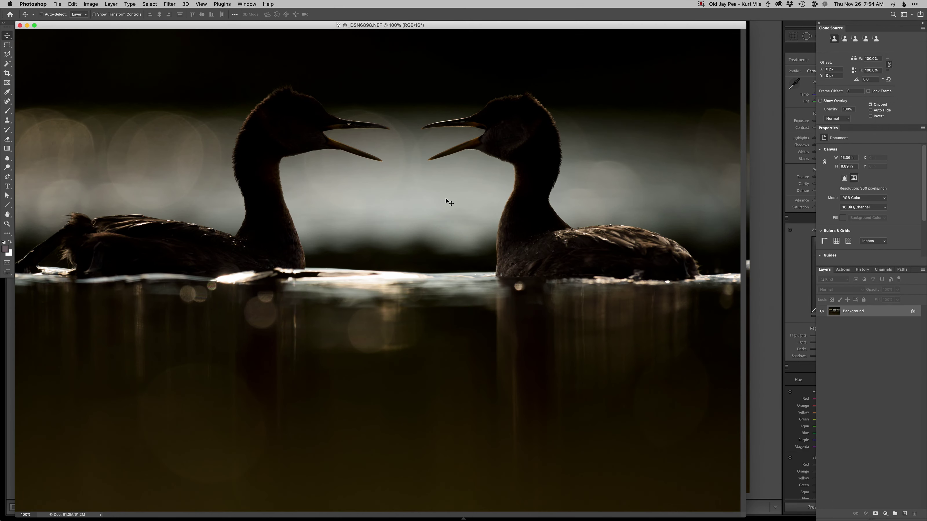
{"action": "key", "text": "f"}
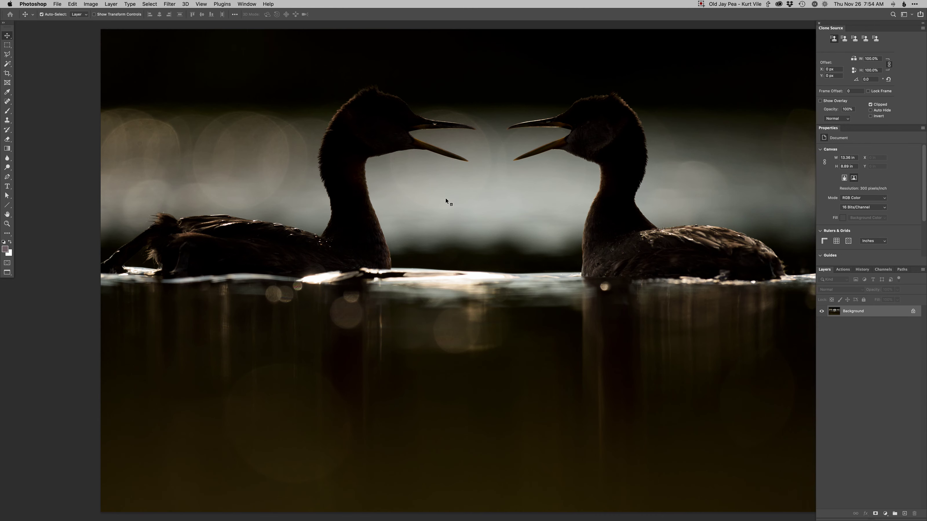
Add a curves adjustment layer with the black point moved slightly inward and invert its mask to black
{"action": "key", "text": "alt+super+m"}
{"action": "key", "text": "Return"}
{"action": "key", "text": "shift+Right"}
{"action": "key", "text": "super+i"}
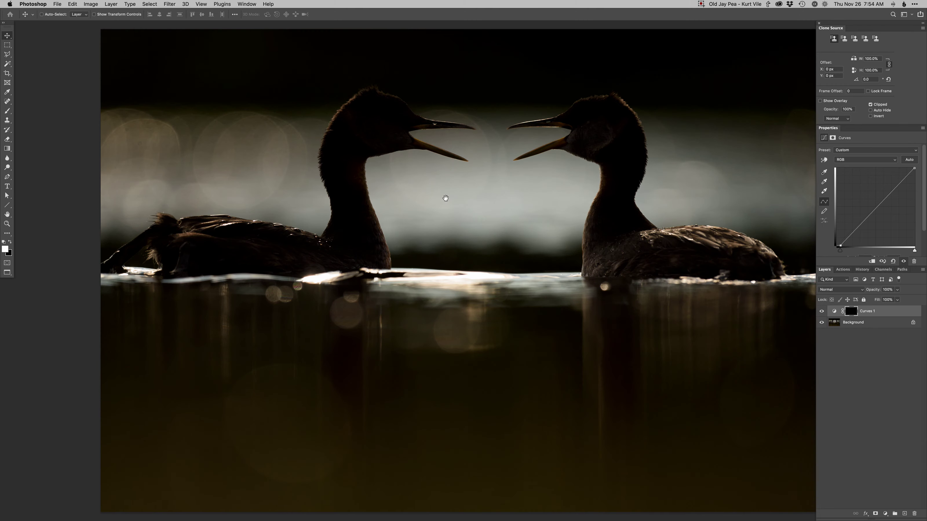
Paint white on the curves mask with a large soft brush to darken the background band above the birds
{"action": "left_click_drag", "start_coordinate": [445, 198], "coordinate": [459, 286]}
{"action": "key", "text": "b"}
{"action": "right_click", "coordinate": [397, 216]}
{"action": "left_click", "coordinate": [431, 282]}
{"action": "mouse_move", "coordinate": [326, 248]}
{"action": "left_mouse_down"}
{"action": "mouse_move", "coordinate": [383, 251]}
{"action": "mouse_move", "coordinate": [337, 290]}
{"action": "left_mouse_up"}
{"action": "mouse_move", "coordinate": [58, 195]}
{"action": "left_mouse_down"}
{"action": "mouse_move", "coordinate": [883, 221]}
{"action": "mouse_move", "coordinate": [144, 236]}
{"action": "mouse_move", "coordinate": [1, 208]}
{"action": "left_mouse_up"}
{"action": "left_click_drag", "start_coordinate": [378, 234], "coordinate": [321, 267]}
{"action": "key", "text": "super+minus"}
{"action": "left_click_drag", "start_coordinate": [381, 245], "coordinate": [294, 264]}
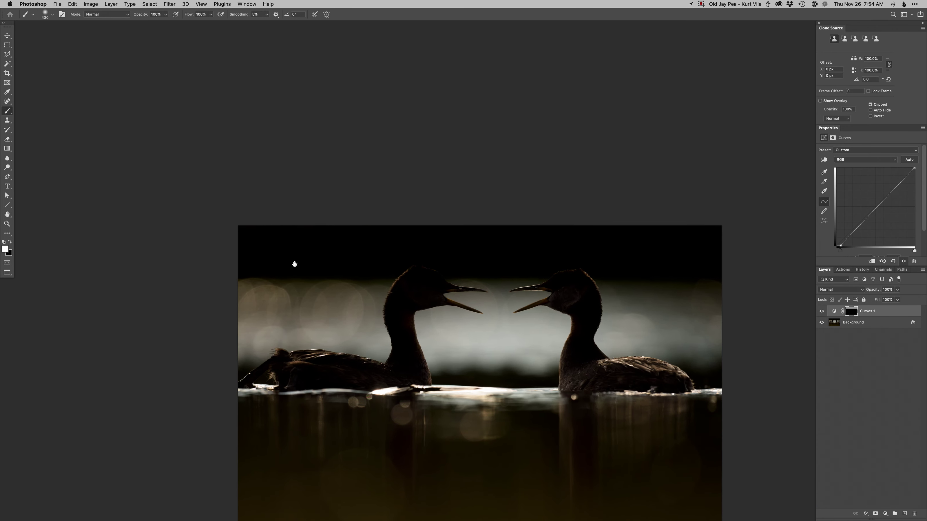
{"action": "scroll", "coordinate": [294, 263], "scroll_direction": "right", "scroll_amount": 2}
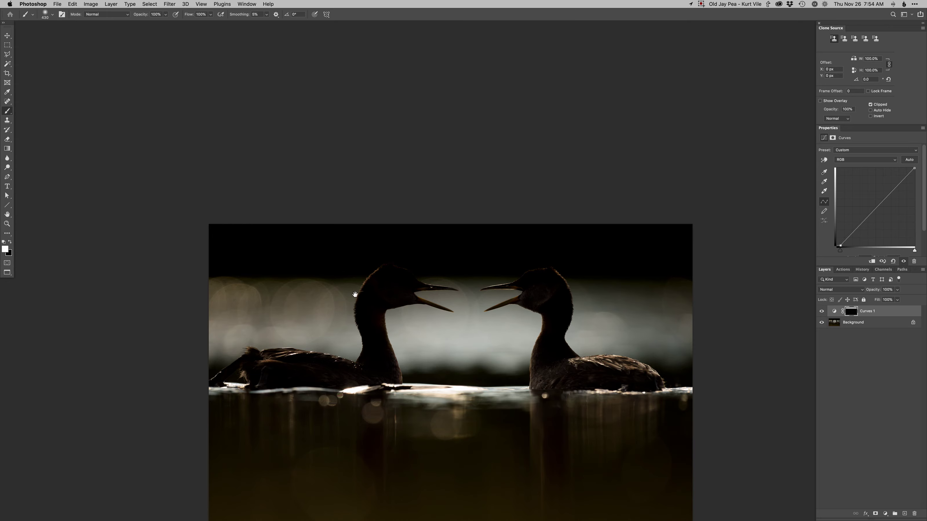
Paint black on the curves mask with a small soft brush to restore the rim-lit edges of the birds' heads
{"action": "left_click", "coordinate": [380, 285], "text": "super"}
{"action": "right_click", "coordinate": [402, 258]}
{"action": "left_click", "coordinate": [417, 318]}
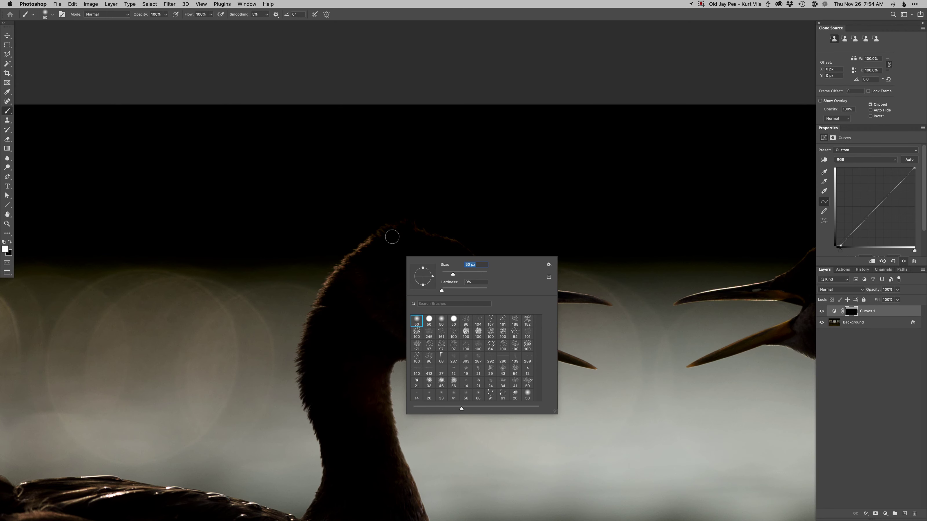
{"action": "type", "text": "5"}
{"action": "key", "text": "Return"}
{"action": "key", "text": "x"}
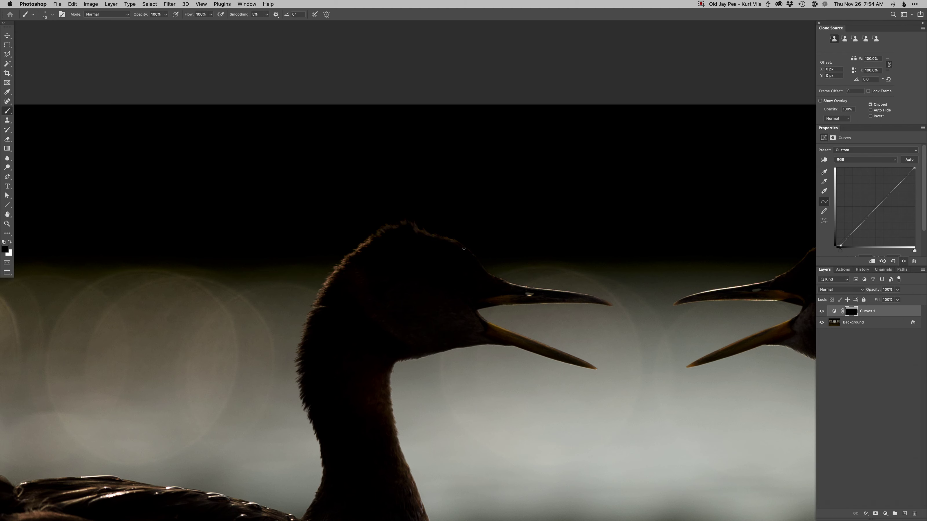
{"action": "mouse_move", "coordinate": [601, 297]}
{"action": "left_mouse_down"}
{"action": "mouse_move", "coordinate": [349, 356]}
{"action": "mouse_move", "coordinate": [356, 347]}
{"action": "left_mouse_up"}
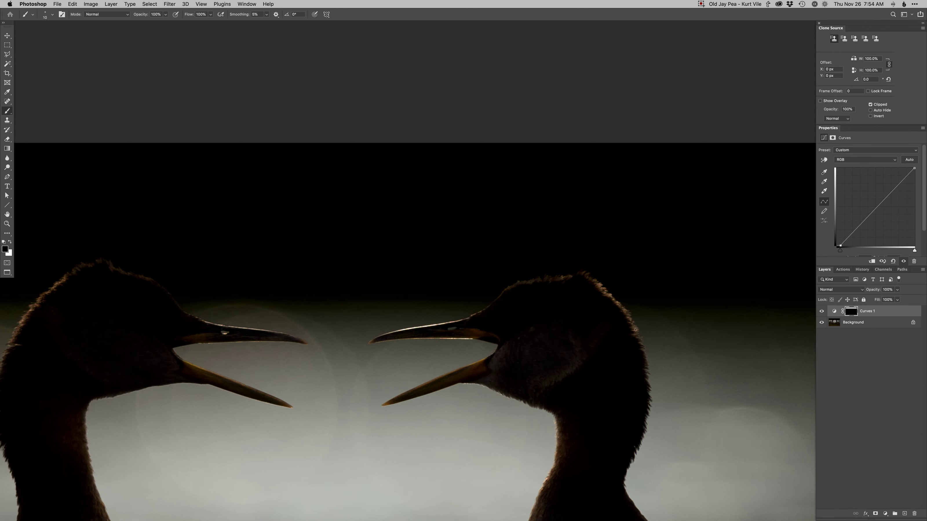
{"action": "scroll", "coordinate": [543, 427], "scroll_direction": "down", "scroll_amount": 3}
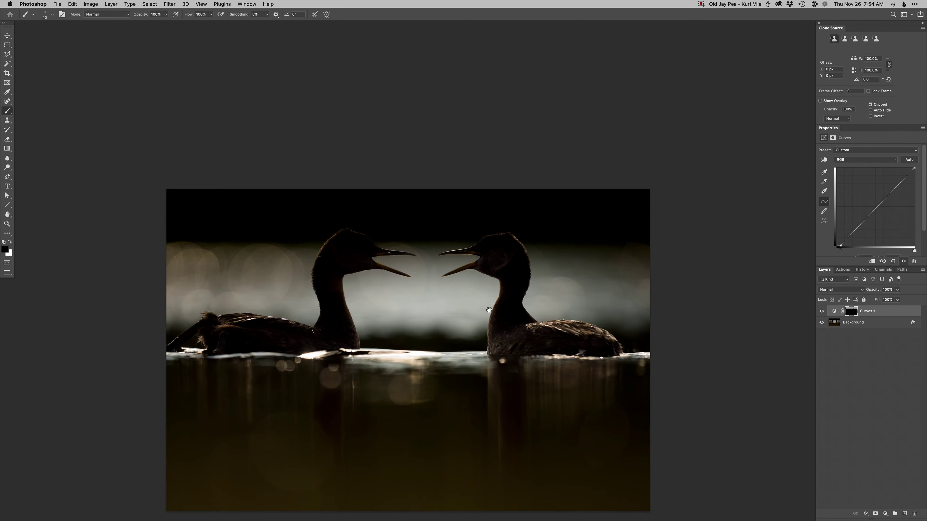
Add a second curves adjustment layer that strongly darkens the midtones and invert its mask to black
{"action": "key", "text": "super+shift+m"}
{"action": "key", "text": "Return"}
{"action": "left_click_drag", "start_coordinate": [885, 197], "coordinate": [894, 202]}
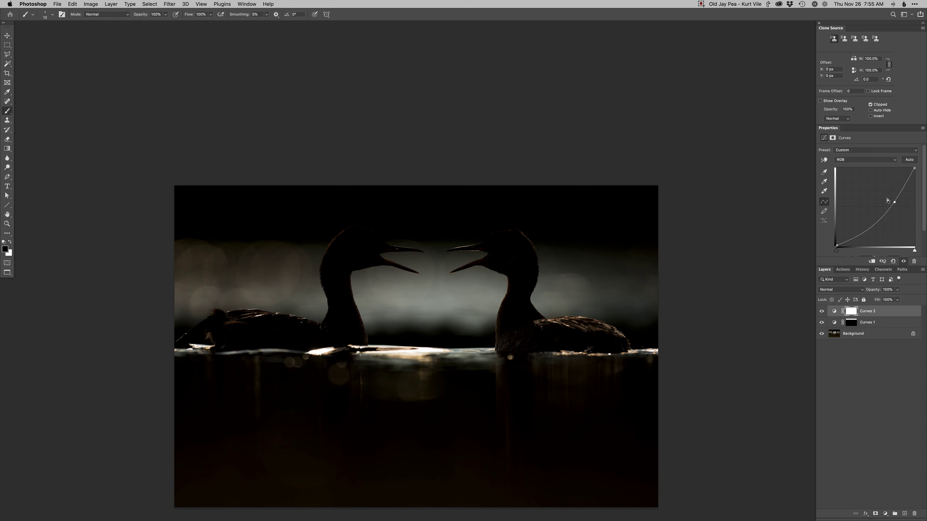
{"action": "key", "text": "super+i"}
Paint the darkening curves over the right bird's beak base, cheek and face with a small soft white brush
{"action": "key", "text": "super+equal"}
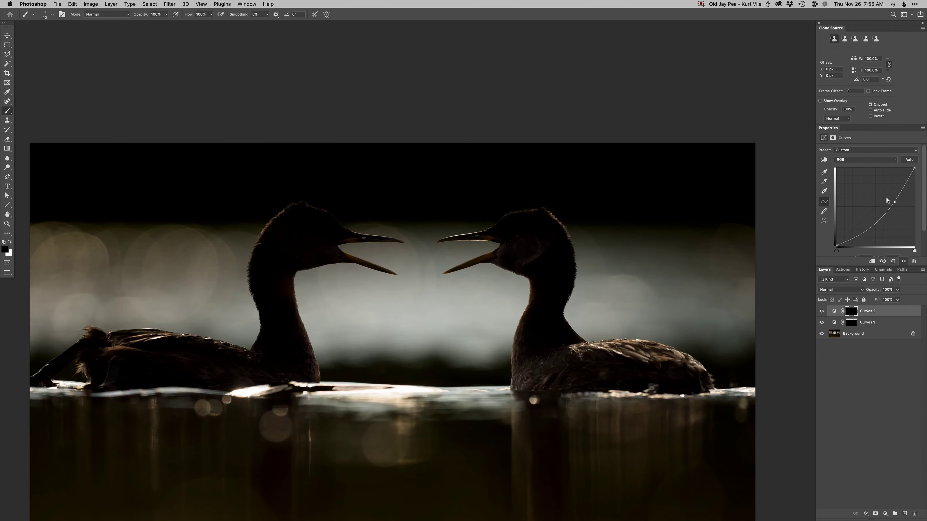
{"action": "key", "text": "super+equal"}
{"action": "right_click", "coordinate": [516, 274]}
{"action": "double_click", "coordinate": [531, 334]}
{"action": "left_click_drag", "start_coordinate": [494, 294], "coordinate": [481, 344]}
{"action": "key", "text": "bracketleft"}
{"action": "key", "text": "bracketleft"}
{"action": "key", "text": "bracketleft"}
{"action": "key", "text": "bracketleft"}
{"action": "key", "text": "x"}
{"action": "key", "text": "bracketleft"}
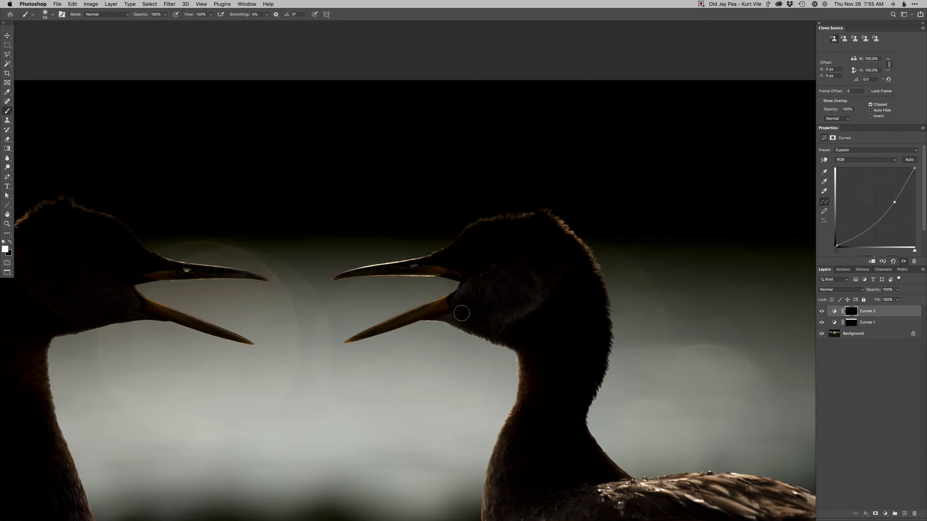
{"action": "left_click_drag", "start_coordinate": [440, 314], "coordinate": [395, 326]}
{"action": "left_click_drag", "start_coordinate": [463, 306], "coordinate": [457, 316]}
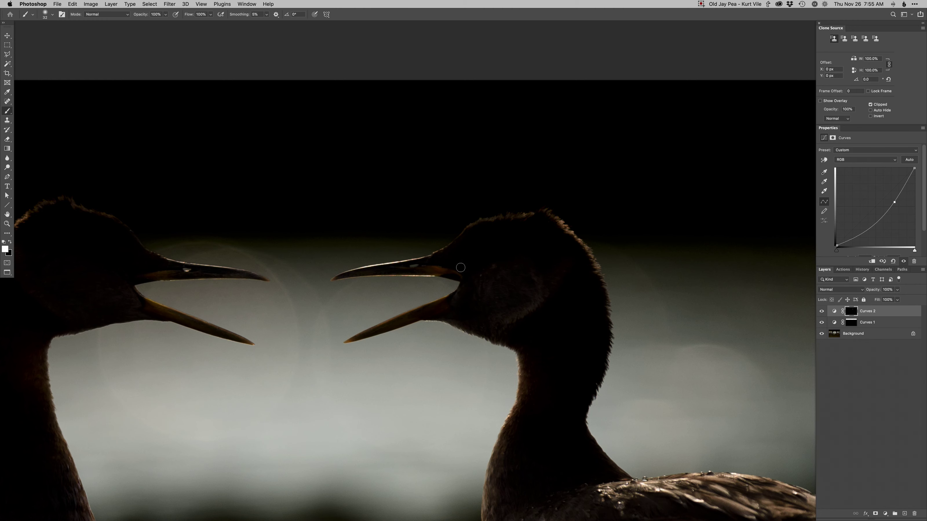
{"action": "mouse_move", "coordinate": [411, 266]}
{"action": "left_mouse_down"}
{"action": "mouse_move", "coordinate": [474, 263]}
{"action": "mouse_move", "coordinate": [478, 291]}
{"action": "mouse_move", "coordinate": [485, 280]}
{"action": "left_mouse_up"}
{"action": "mouse_move", "coordinate": [480, 291]}
{"action": "left_mouse_down"}
{"action": "mouse_move", "coordinate": [483, 321]}
{"action": "mouse_move", "coordinate": [512, 280]}
{"action": "mouse_move", "coordinate": [513, 290]}
{"action": "mouse_move", "coordinate": [548, 294]}
{"action": "mouse_move", "coordinate": [577, 281]}
{"action": "mouse_move", "coordinate": [509, 323]}
{"action": "left_mouse_up"}
Paint the darkening curves over the right bird's neck, breast and back with a larger white brush
{"action": "scroll", "coordinate": [565, 273], "scroll_direction": "down", "scroll_amount": 5}
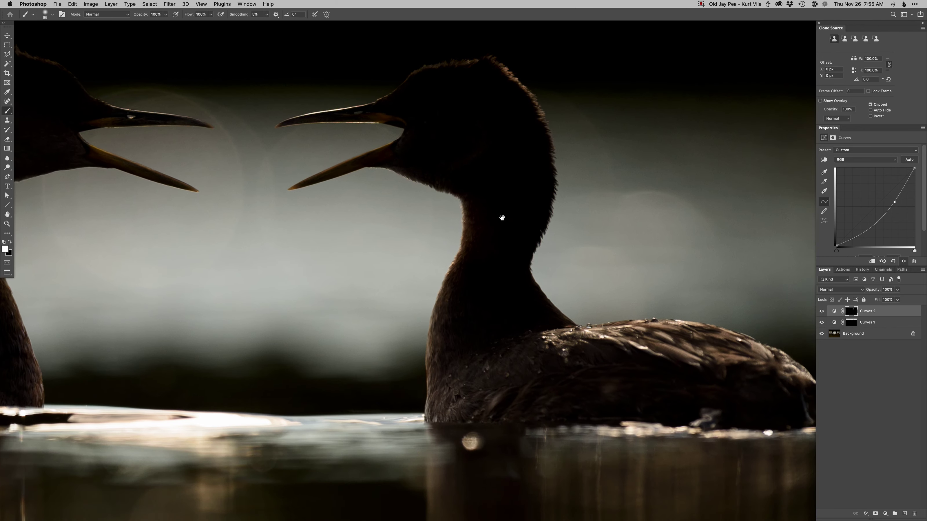
{"action": "mouse_move", "coordinate": [433, 366]}
{"action": "left_mouse_down"}
{"action": "mouse_move", "coordinate": [432, 410]}
{"action": "mouse_move", "coordinate": [466, 339]}
{"action": "mouse_move", "coordinate": [490, 387]}
{"action": "mouse_move", "coordinate": [530, 393]}
{"action": "left_mouse_up"}
{"action": "key", "text": "bracketright"}
{"action": "key", "text": "bracketright"}
{"action": "mouse_move", "coordinate": [519, 342]}
{"action": "left_mouse_down"}
{"action": "mouse_move", "coordinate": [667, 354]}
{"action": "mouse_move", "coordinate": [628, 337]}
{"action": "mouse_move", "coordinate": [490, 332]}
{"action": "mouse_move", "coordinate": [507, 326]}
{"action": "left_mouse_up"}
{"action": "key", "text": "x"}
{"action": "key", "text": "x"}
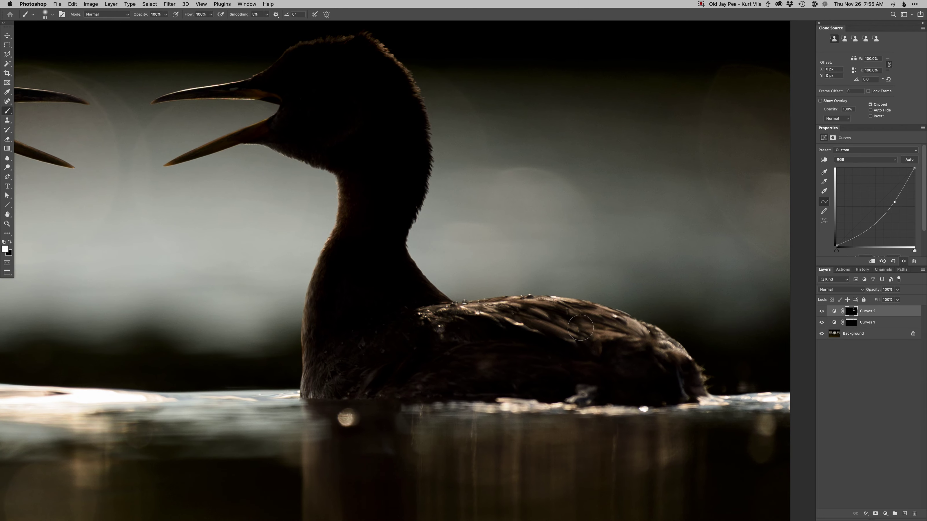
{"action": "mouse_move", "coordinate": [605, 331]}
{"action": "left_mouse_down"}
{"action": "mouse_move", "coordinate": [617, 336]}
{"action": "mouse_move", "coordinate": [508, 366]}
{"action": "mouse_move", "coordinate": [532, 366]}
{"action": "mouse_move", "coordinate": [414, 374]}
{"action": "mouse_move", "coordinate": [600, 359]}
{"action": "mouse_move", "coordinate": [425, 396]}
{"action": "left_mouse_up"}
Paint the darkening curves over the left bird's body and lower flank feathers
{"action": "left_click_drag", "start_coordinate": [455, 345], "coordinate": [489, 146]}
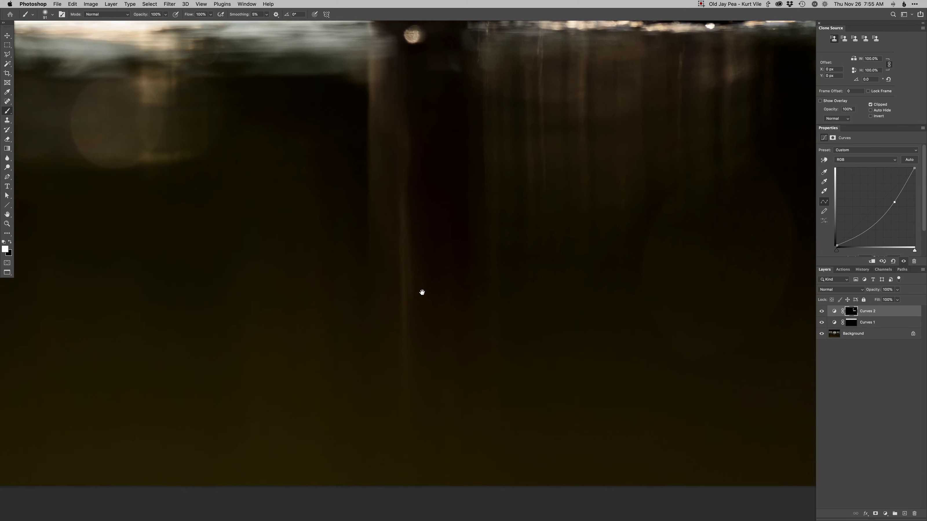
{"action": "key", "text": "super+minus"}
{"action": "mouse_move", "coordinate": [416, 292]}
{"action": "left_mouse_down"}
{"action": "mouse_move", "coordinate": [742, 485]}
{"action": "mouse_move", "coordinate": [737, 472]}
{"action": "left_mouse_up"}
{"action": "key", "text": "super+plus"}
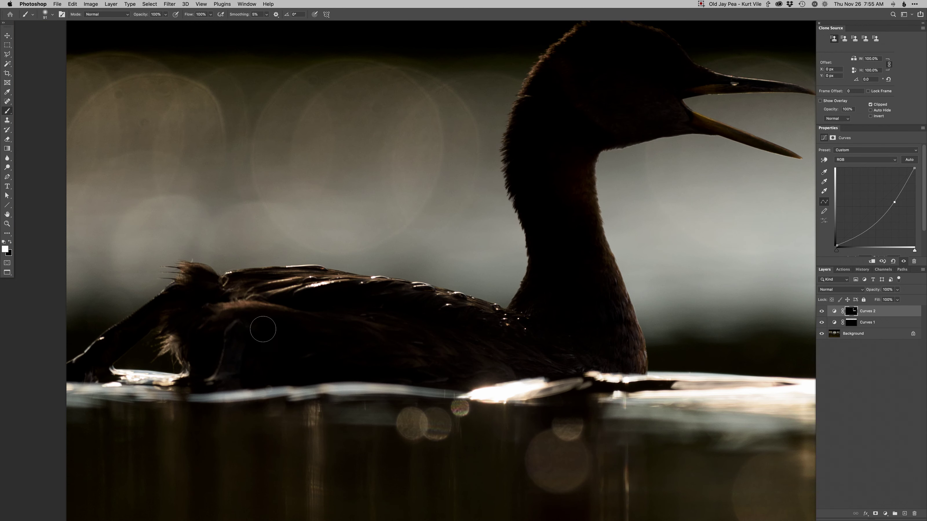
{"action": "mouse_move", "coordinate": [246, 338]}
{"action": "left_mouse_down"}
{"action": "mouse_move", "coordinate": [321, 290]}
{"action": "mouse_move", "coordinate": [512, 340]}
{"action": "mouse_move", "coordinate": [474, 361]}
{"action": "mouse_move", "coordinate": [563, 330]}
{"action": "mouse_move", "coordinate": [395, 375]}
{"action": "mouse_move", "coordinate": [410, 368]}
{"action": "mouse_move", "coordinate": [409, 348]}
{"action": "mouse_move", "coordinate": [405, 444]}
{"action": "left_mouse_up"}
Paint the darkening curves over the left bird's head, cheek and upper beak with progressively smaller brushes
{"action": "key", "text": "bracketleft"}
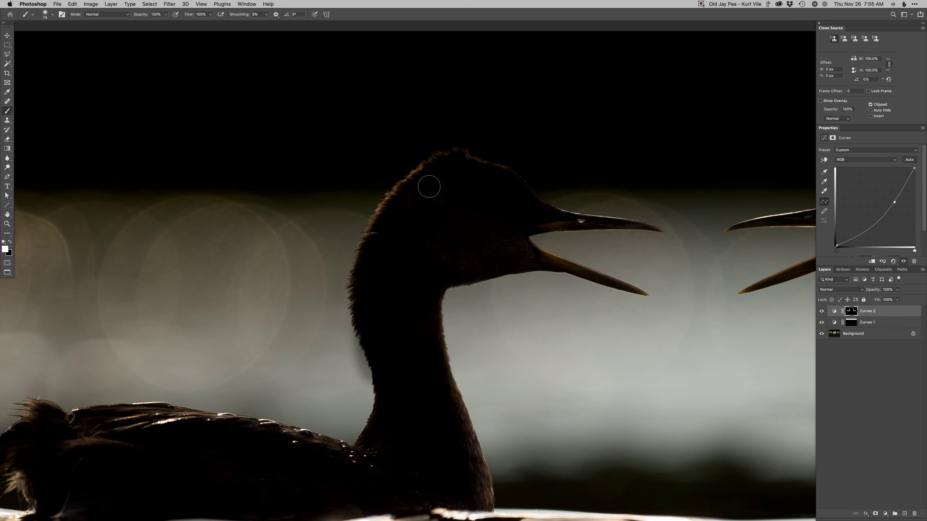
{"action": "mouse_move", "coordinate": [492, 217]}
{"action": "left_mouse_down"}
{"action": "mouse_move", "coordinate": [476, 235]}
{"action": "mouse_move", "coordinate": [514, 229]}
{"action": "left_mouse_up"}
{"action": "mouse_move", "coordinate": [514, 229]}
{"action": "left_mouse_down", "text": "ctrl+alt"}
{"action": "mouse_move", "coordinate": [521, 217]}
{"action": "mouse_move", "coordinate": [515, 247]}
{"action": "mouse_move", "coordinate": [523, 238]}
{"action": "left_mouse_up", "text": "ctrl+alt"}
{"action": "left_click_drag", "start_coordinate": [470, 254], "coordinate": [454, 314]}
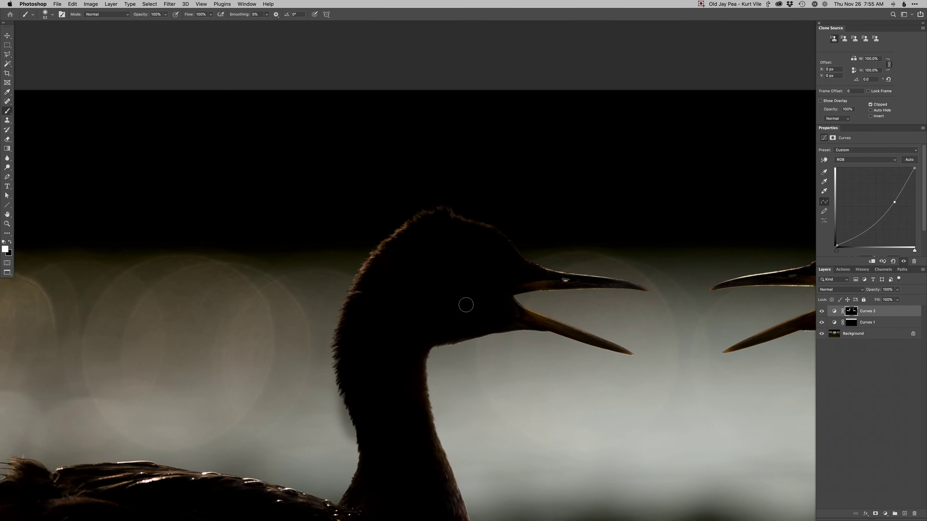
{"action": "left_click_drag", "start_coordinate": [554, 280], "coordinate": [561, 283]}
{"action": "key", "text": "["}
{"action": "key", "text": "bracketleft"}
Add a Dodge curves layer and brush it along the rim-lit feathers on the left bird's crown and nape
{"action": "key", "text": "super+F2"}
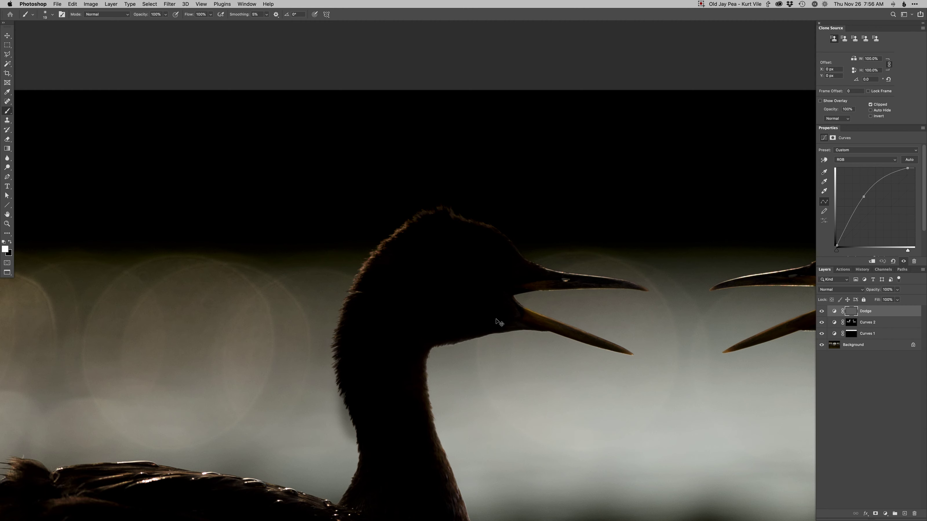
{"action": "left_click", "coordinate": [443, 214], "text": "super"}
{"action": "left_click_drag", "start_coordinate": [395, 228], "coordinate": [399, 223]}
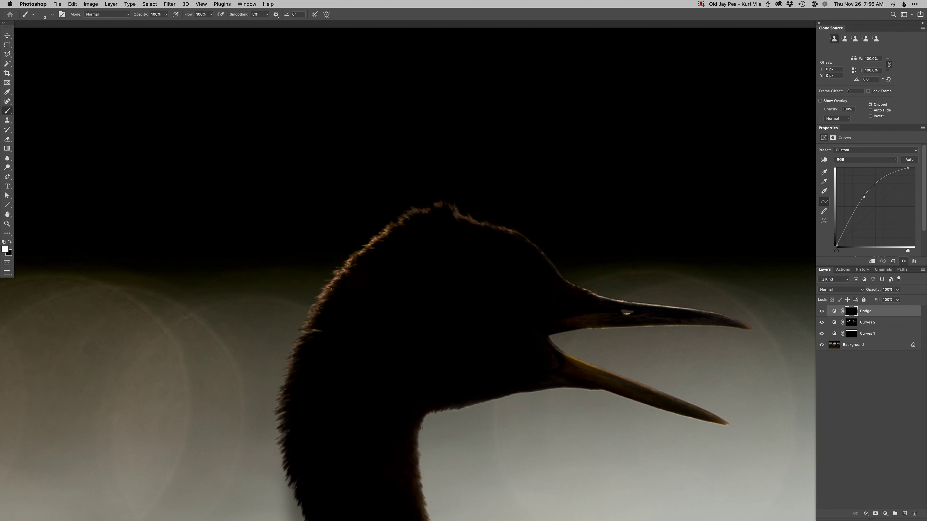
{"action": "mouse_move", "coordinate": [311, 319]}
{"action": "left_mouse_down"}
{"action": "mouse_move", "coordinate": [337, 277]}
{"action": "mouse_move", "coordinate": [376, 243]}
{"action": "left_mouse_up"}
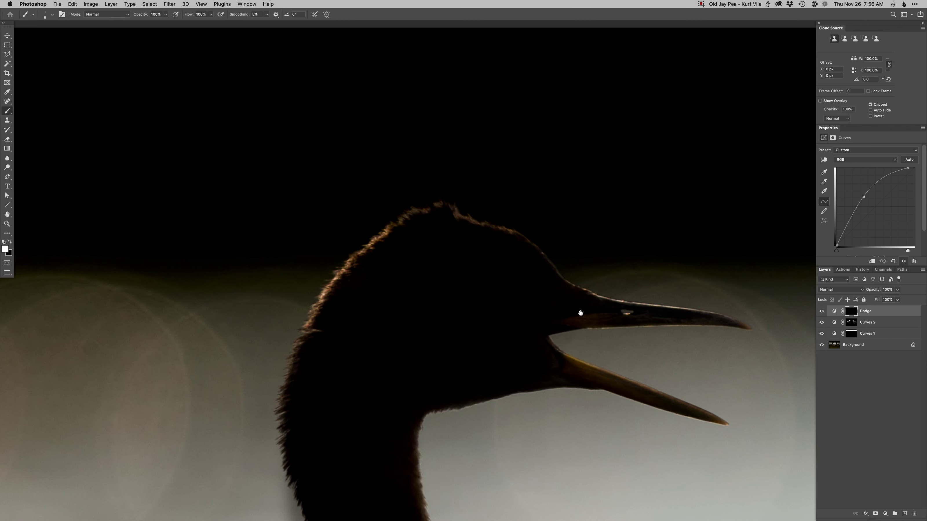
Brush the Dodge curves layer's mask in white along the rim-lit feathers on the right bird's crown and nape
{"action": "left_click_drag", "start_coordinate": [593, 307], "coordinate": [372, 325]}
{"action": "left_click_drag", "start_coordinate": [507, 349], "coordinate": [331, 324]}
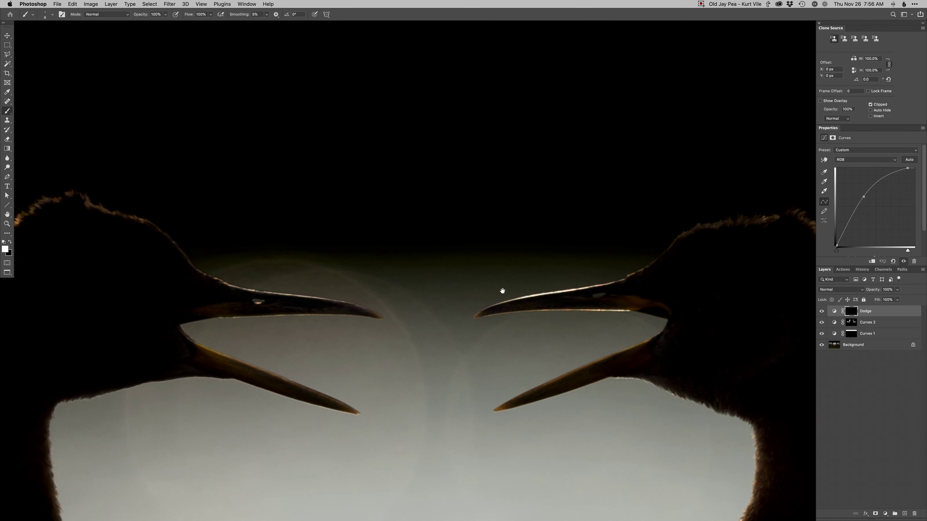
{"action": "left_click_drag", "start_coordinate": [641, 282], "coordinate": [584, 288]}
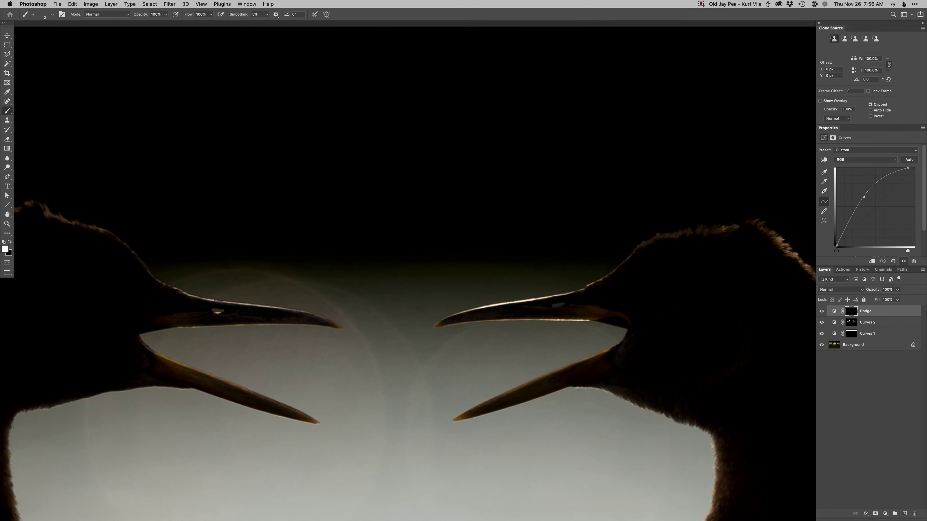
{"action": "left_click_drag", "start_coordinate": [621, 257], "coordinate": [566, 275]}
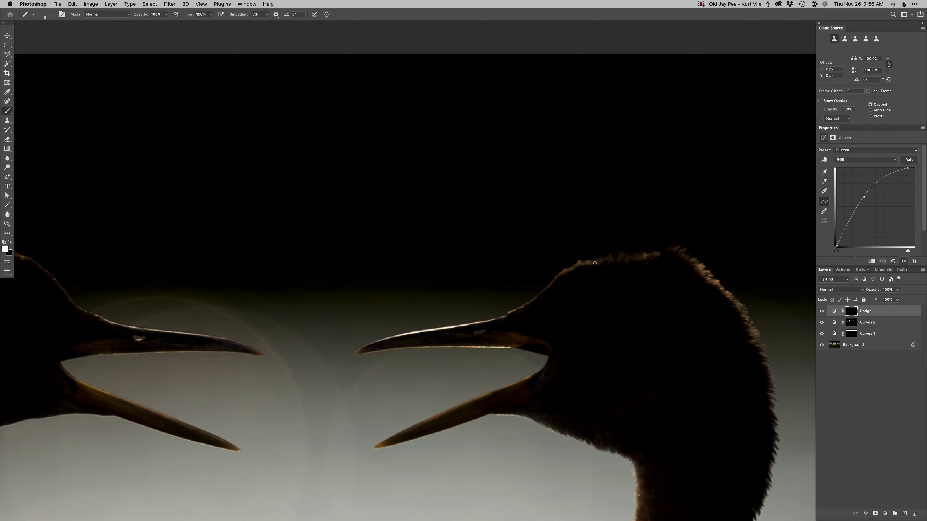
{"action": "left_click_drag", "start_coordinate": [632, 256], "coordinate": [654, 252]}
{"action": "left_click_drag", "start_coordinate": [702, 269], "coordinate": [758, 340]}
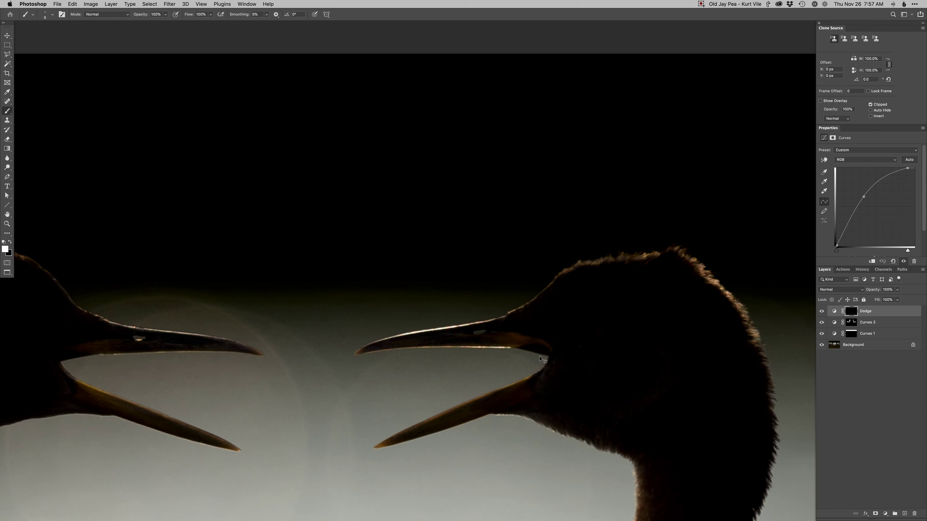
Add a second Dodge curves layer and brush it along the rim light on both birds' heads
{"action": "key", "text": "super+F2"}
{"action": "left_click_drag", "start_coordinate": [542, 293], "coordinate": [539, 292]}
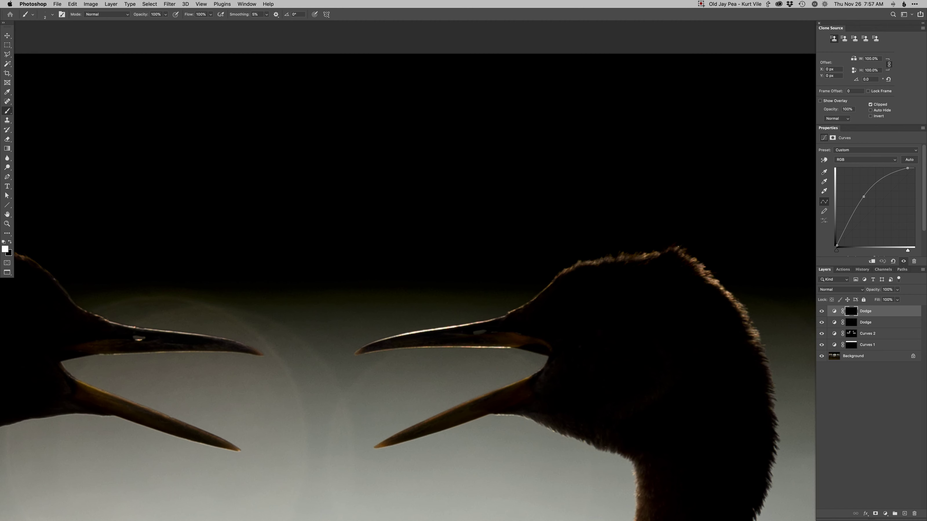
{"action": "left_click_drag", "start_coordinate": [294, 315], "coordinate": [753, 348]}
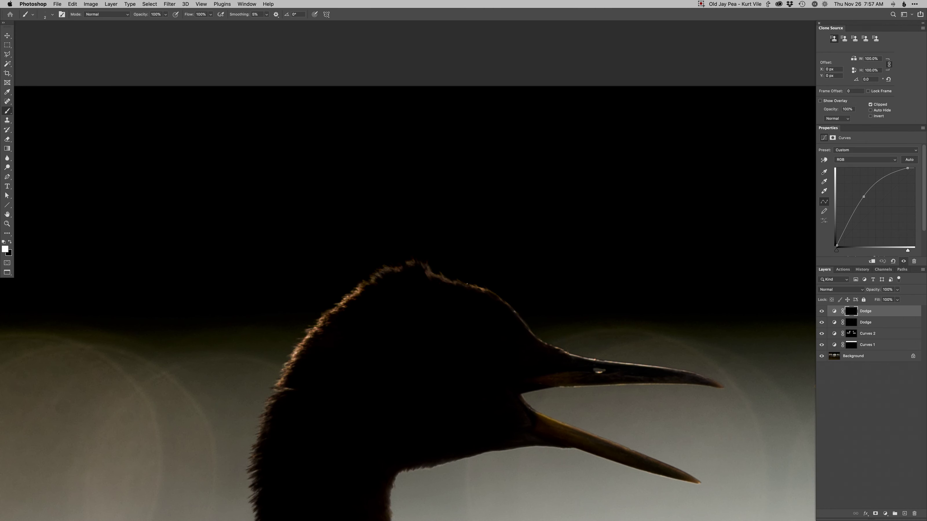
{"action": "mouse_move", "coordinate": [462, 283]}
{"action": "left_mouse_down"}
{"action": "mouse_move", "coordinate": [404, 263]}
{"action": "mouse_move", "coordinate": [375, 276]}
{"action": "left_mouse_up"}
{"action": "key", "text": "super+minus"}
{"action": "key", "text": "super+minus"}
{"action": "key", "text": "super+minus"}
{"action": "left_click_drag", "start_coordinate": [418, 336], "coordinate": [332, 298]}
{"action": "left_click_drag", "start_coordinate": [412, 367], "coordinate": [406, 338]}
{"action": "key", "text": "super+minus"}
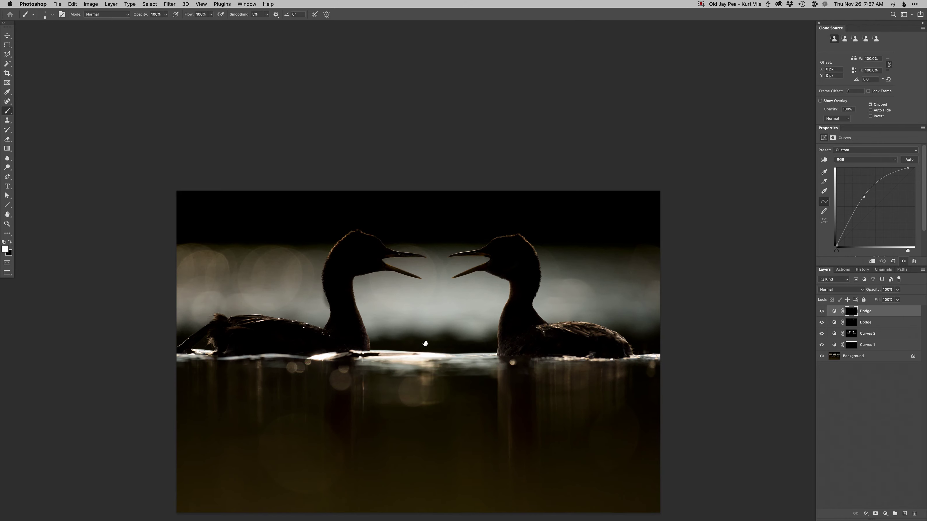
Switch to Lightroom, set Exposure to -1.68 and open this darker version in Photoshop
{"action": "key", "text": "super+Tab"}
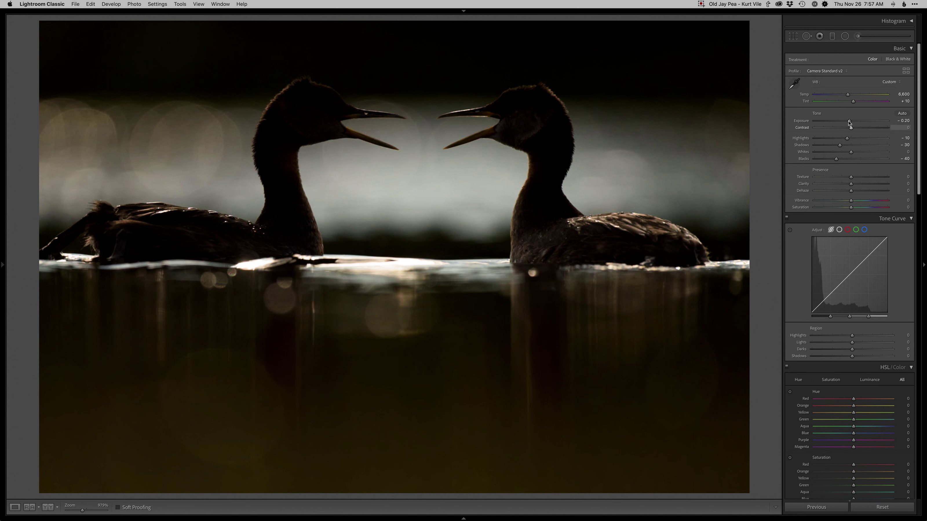
{"action": "left_click", "coordinate": [839, 121]}
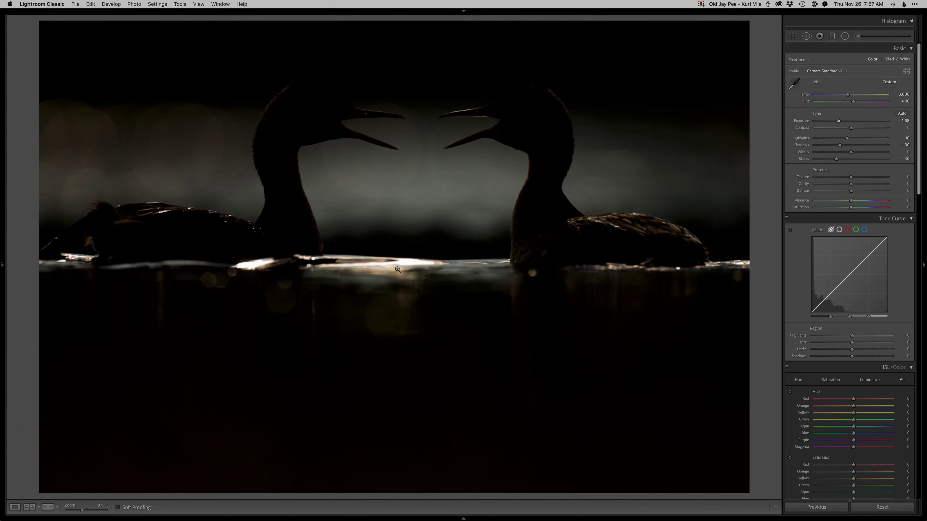
{"action": "key", "text": "super+Tab"}
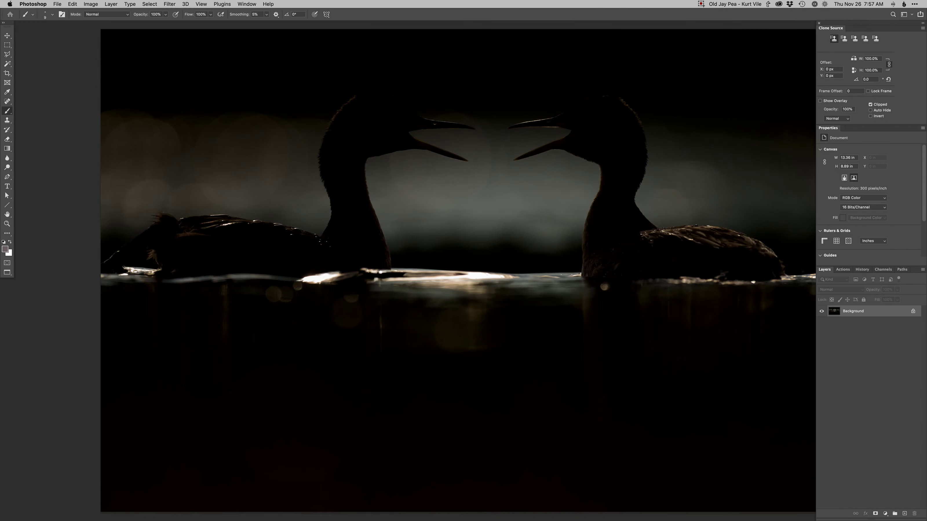
Return to Lightroom and undo the last Exposure change
{"action": "key", "text": "super+Tab"}
{"action": "key", "text": "super+z"}
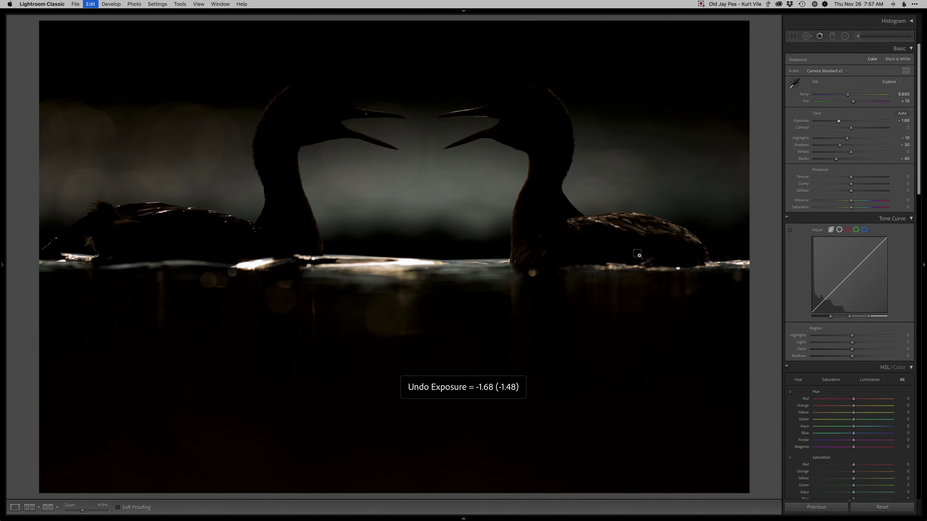
{"action": "key", "text": "super+e"}
Place the two photo windows one over the other and copy the darker image, aligned, into the layered _DSN6898.NEF document
{"action": "key", "text": "f"}
{"action": "key", "text": "v"}
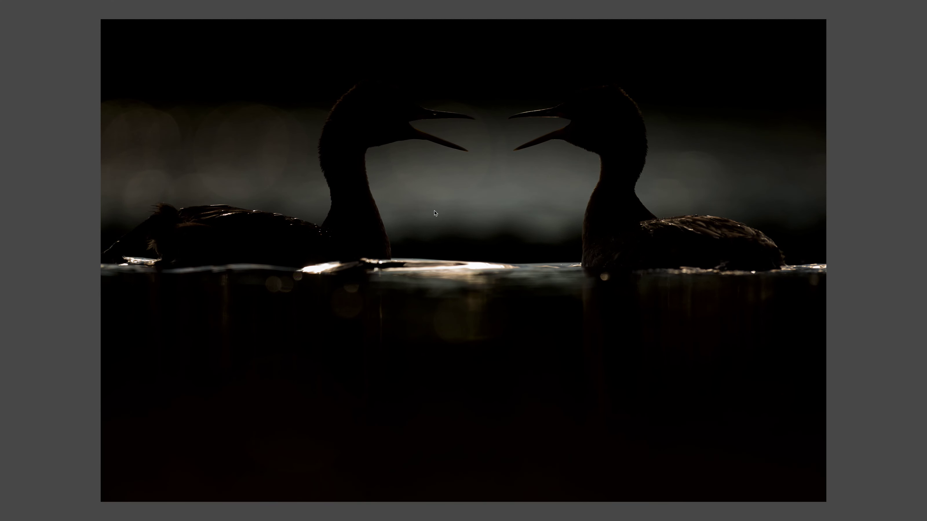
{"action": "key", "text": "f"}
{"action": "left_click_drag", "start_coordinate": [436, 27], "coordinate": [630, 144]}
{"action": "left_click_drag", "start_coordinate": [591, 190], "coordinate": [534, 205]}
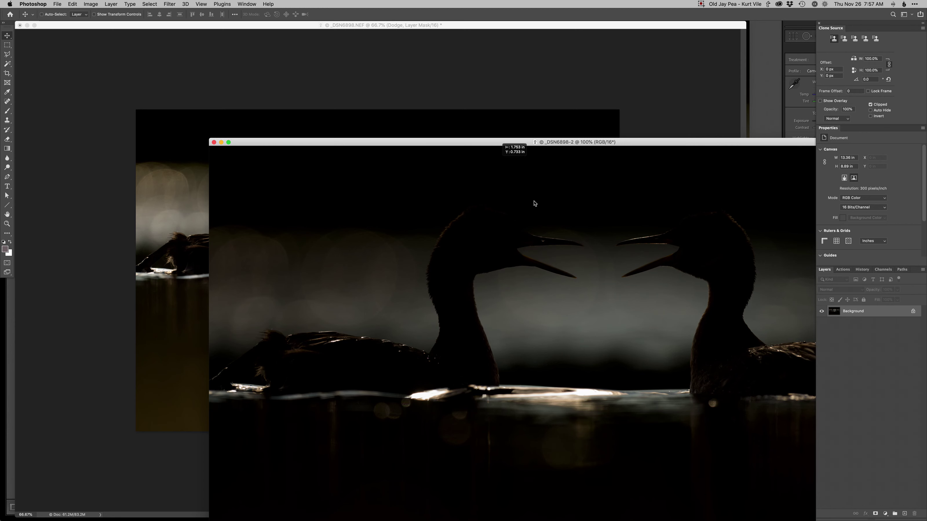
{"action": "left_click", "coordinate": [443, 185]}
{"action": "left_click", "coordinate": [497, 120]}
{"action": "left_click", "coordinate": [748, 228]}
{"action": "left_click_drag", "start_coordinate": [408, 122], "coordinate": [410, 130]}
{"action": "left_click", "coordinate": [756, 241]}
Close _DSN6898-2 without saving and send the copied dark layer down to just above the Background
{"action": "key", "text": "super+w"}
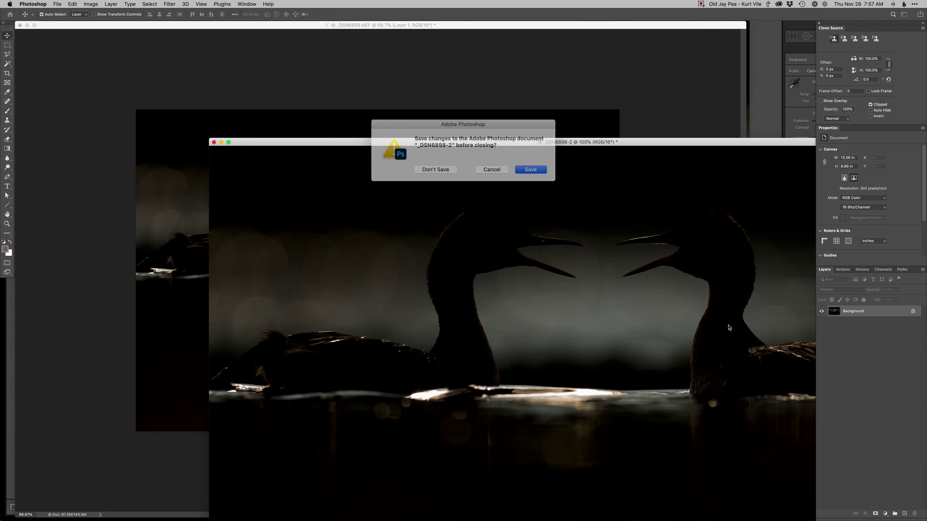
{"action": "key", "text": "d"}
{"action": "key", "text": "super+shift+bracketleft"}
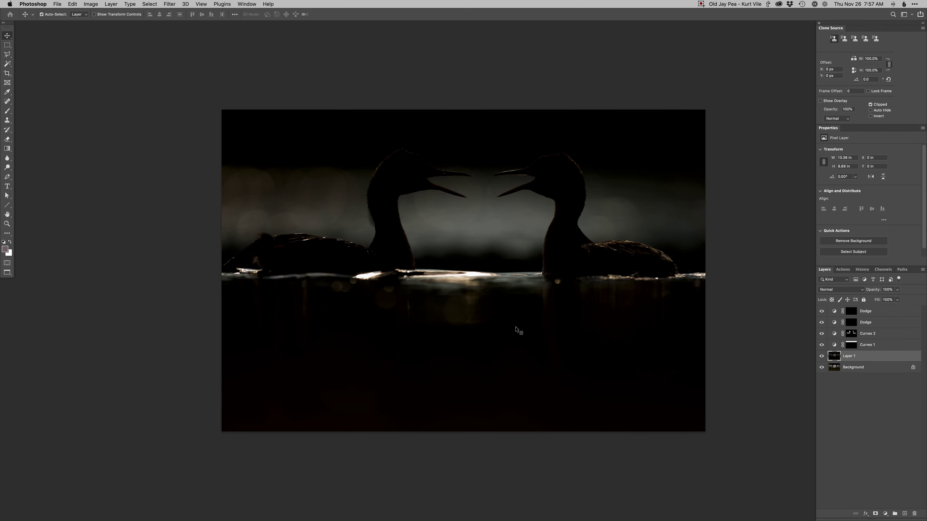
Hide the dark layer with a black mask and paint it back in white over the glaring waterline between the birds
{"action": "left_click", "coordinate": [458, 280]}
{"action": "key", "text": "b"}
{"action": "right_click", "coordinate": [459, 272]}
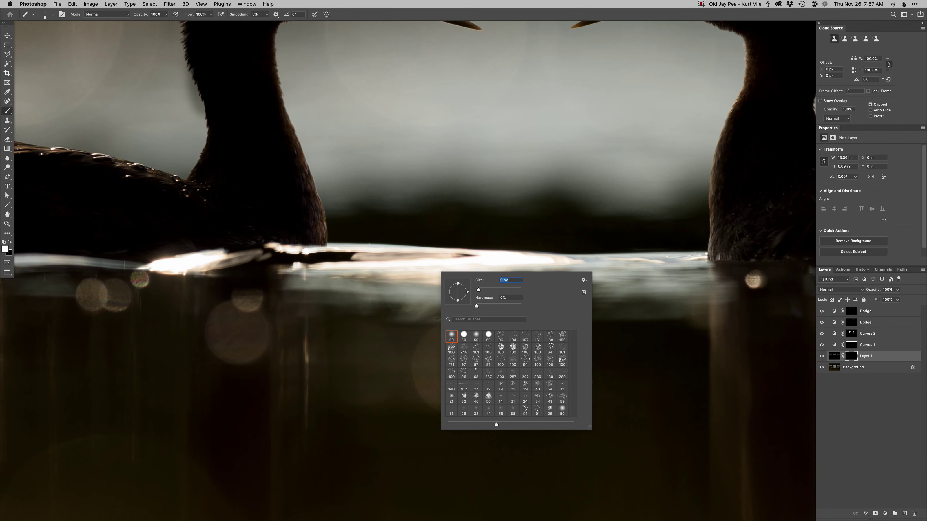
{"action": "left_click", "coordinate": [340, 285]}
{"action": "mouse_move", "coordinate": [196, 268]}
{"action": "left_mouse_down"}
{"action": "mouse_move", "coordinate": [183, 268]}
{"action": "mouse_move", "coordinate": [219, 256]}
{"action": "mouse_move", "coordinate": [159, 258]}
{"action": "mouse_move", "coordinate": [175, 248]}
{"action": "mouse_move", "coordinate": [223, 264]}
{"action": "mouse_move", "coordinate": [339, 249]}
{"action": "mouse_move", "coordinate": [441, 252]}
{"action": "mouse_move", "coordinate": [466, 268]}
{"action": "mouse_move", "coordinate": [471, 255]}
{"action": "mouse_move", "coordinate": [506, 260]}
{"action": "mouse_move", "coordinate": [396, 272]}
{"action": "mouse_move", "coordinate": [492, 278]}
{"action": "left_mouse_up"}
{"action": "left_click_drag", "start_coordinate": [383, 290], "coordinate": [505, 290]}
{"action": "left_click_drag", "start_coordinate": [307, 272], "coordinate": [473, 276]}
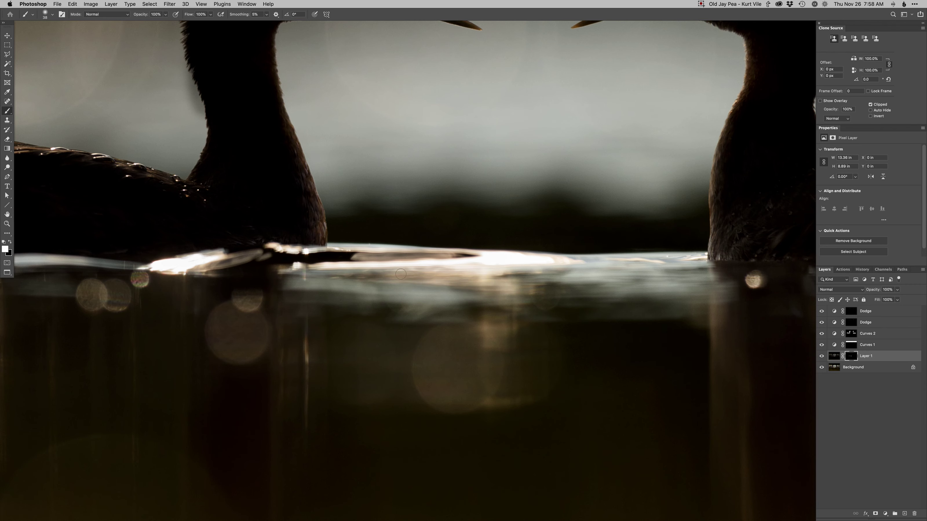
{"action": "left_click_drag", "start_coordinate": [409, 286], "coordinate": [530, 290]}
{"action": "mouse_move", "coordinate": [471, 267]}
{"action": "left_mouse_down"}
{"action": "mouse_move", "coordinate": [535, 268]}
{"action": "mouse_move", "coordinate": [549, 257]}
{"action": "mouse_move", "coordinate": [583, 271]}
{"action": "left_mouse_up"}
{"action": "mouse_move", "coordinate": [530, 286]}
{"action": "left_mouse_down"}
{"action": "mouse_move", "coordinate": [379, 304]}
{"action": "mouse_move", "coordinate": [555, 273]}
{"action": "mouse_move", "coordinate": [485, 297]}
{"action": "mouse_move", "coordinate": [385, 303]}
{"action": "left_mouse_up"}
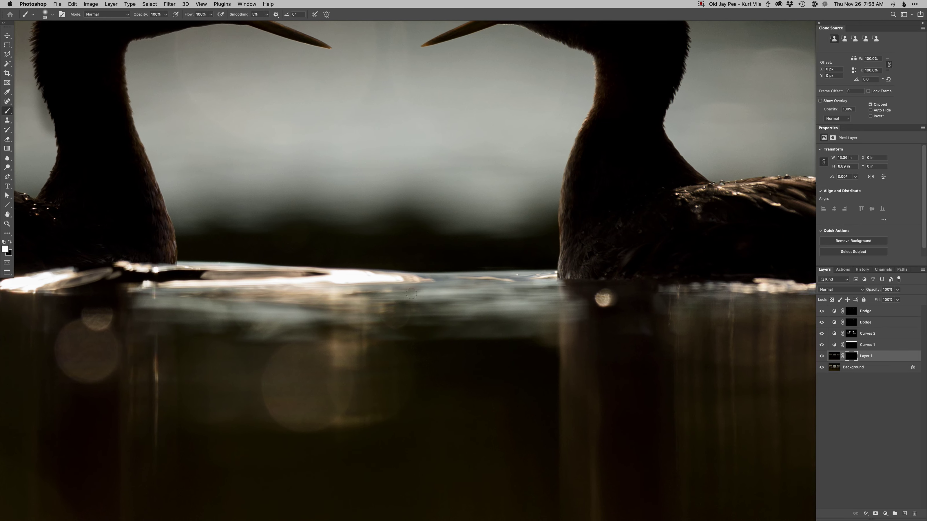
Paint the dark layer over the bright spot and waterline beneath the right bird's breast
{"action": "scroll", "coordinate": [479, 323], "scroll_direction": "right", "scroll_amount": 10}
{"action": "left_click_drag", "start_coordinate": [564, 291], "coordinate": [623, 300]}
{"action": "left_click", "coordinate": [642, 298], "text": "alt"}
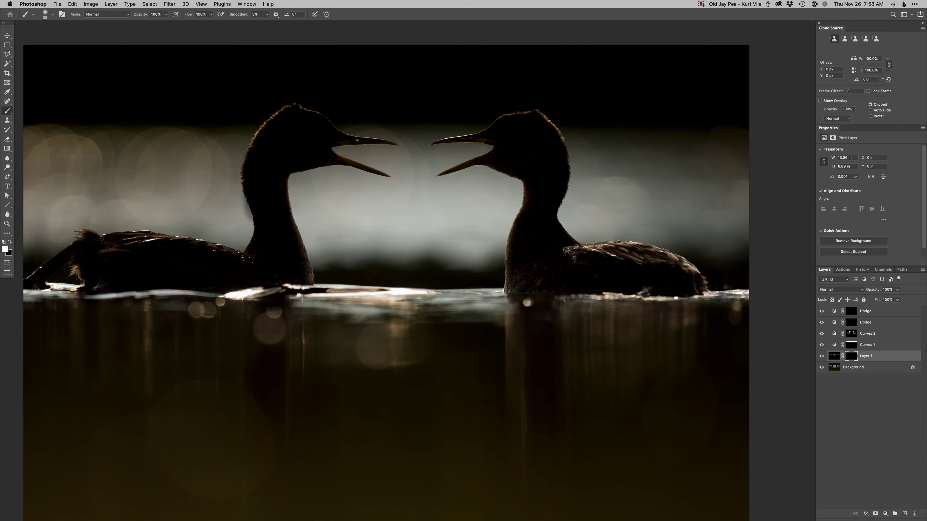
{"action": "scroll", "coordinate": [444, 325], "scroll_direction": "down", "scroll_amount": 3}
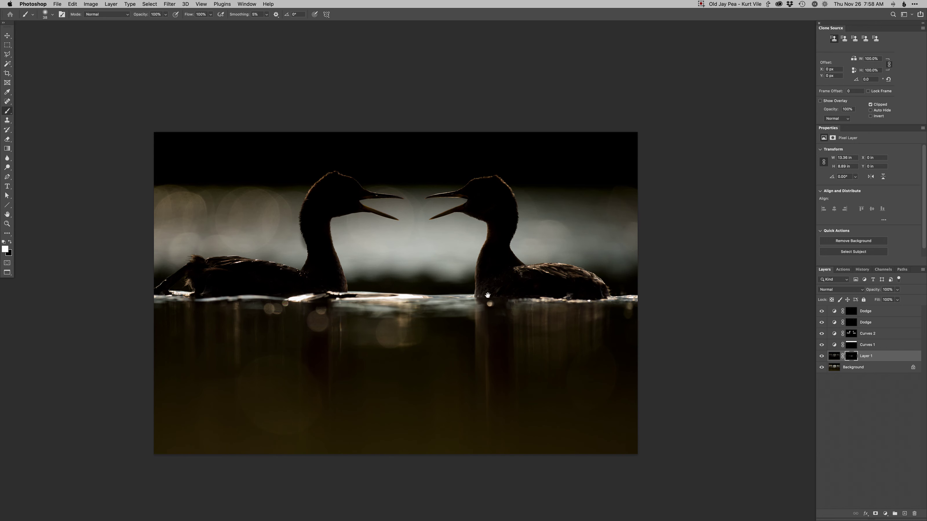
Merge the dark layer into the Background and clone out the bright spot below the right bird's breast on a new Retouch layer
{"action": "key", "text": "super+shift+e"}
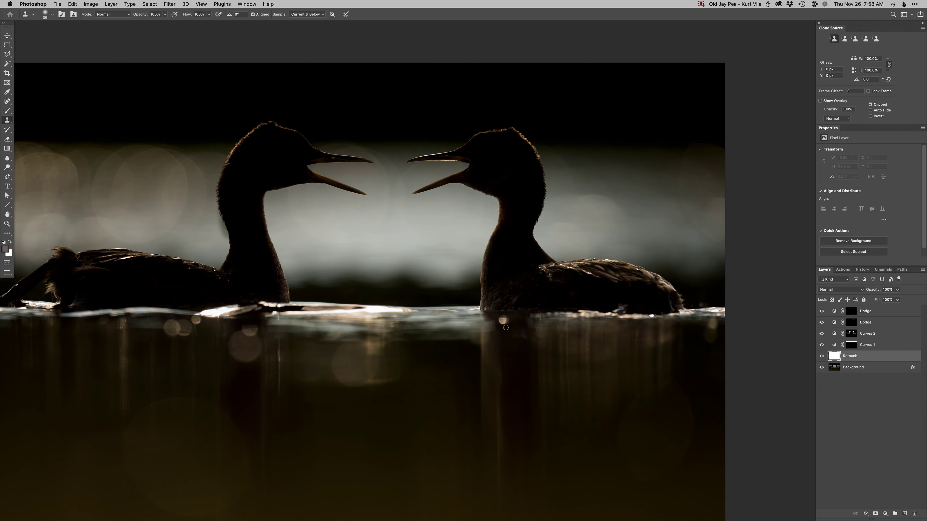
{"action": "left_click_drag", "start_coordinate": [506, 328], "coordinate": [500, 321]}
{"action": "left_click", "coordinate": [502, 331], "text": "alt"}
{"action": "left_click", "coordinate": [514, 318], "text": "alt"}
{"action": "left_click", "coordinate": [499, 367], "text": "alt"}
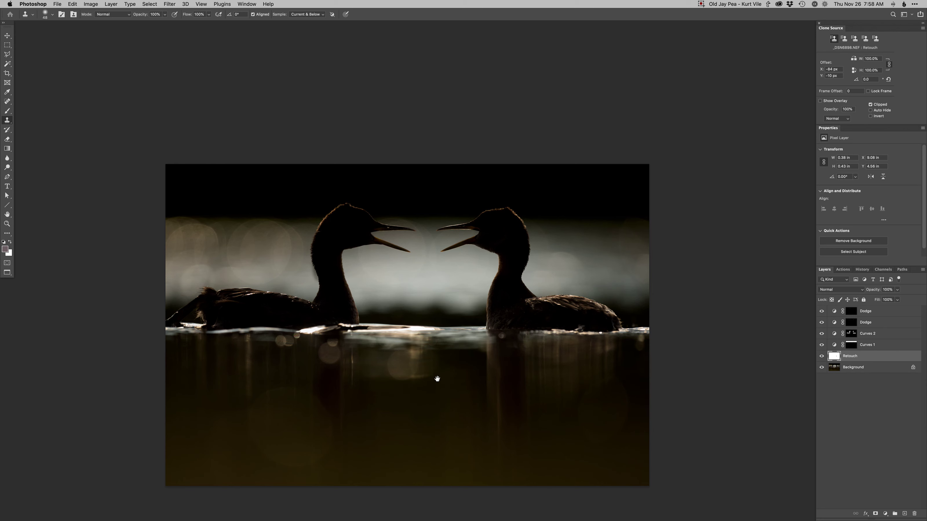
Brush both Dodge masks in white with a small brush over the nostril highlights on the birds' upper beaks
{"action": "left_click", "coordinate": [851, 322]}
{"action": "key", "text": "b"}
{"action": "key", "text": "d"}
{"action": "left_click", "coordinate": [383, 220], "text": "super"}
{"action": "right_click", "coordinate": [402, 251]}
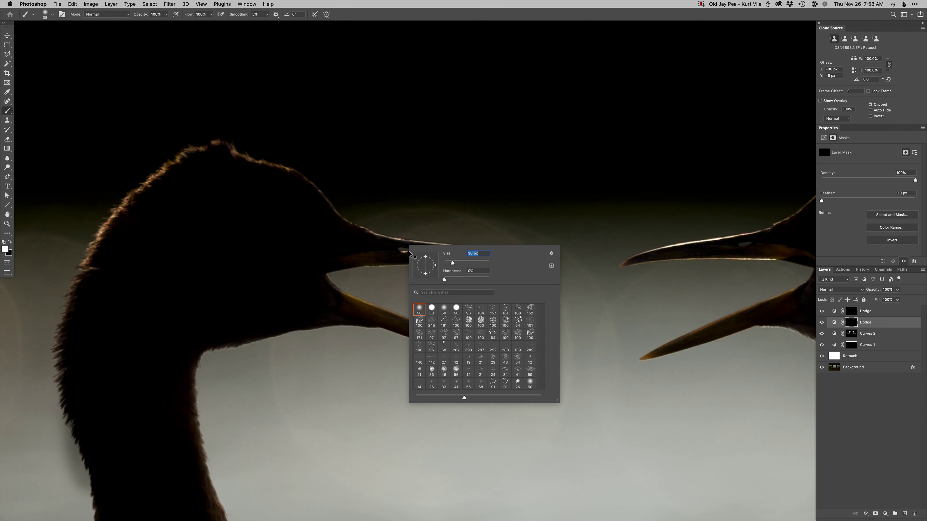
{"action": "left_click_drag", "start_coordinate": [401, 252], "coordinate": [376, 257]}
{"action": "scroll", "coordinate": [637, 269], "scroll_direction": "right", "scroll_amount": 5}
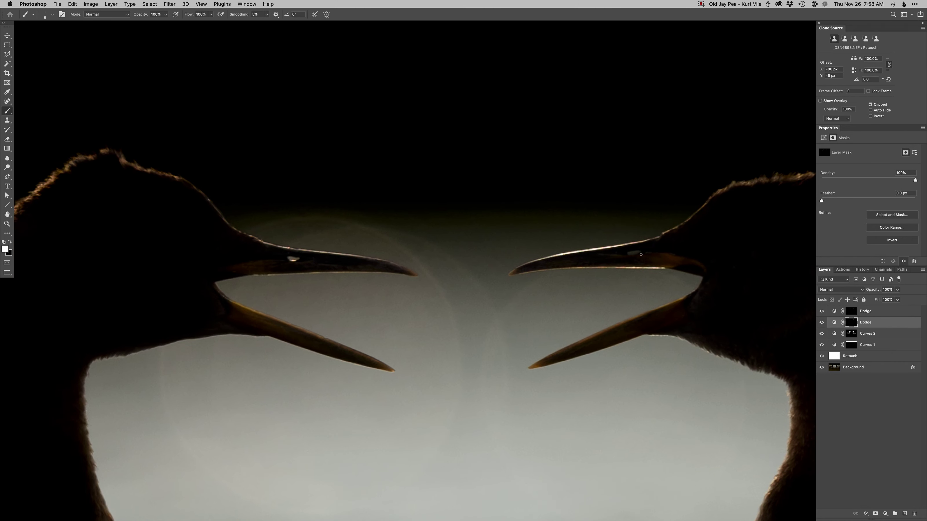
{"action": "left_click", "coordinate": [850, 311]}
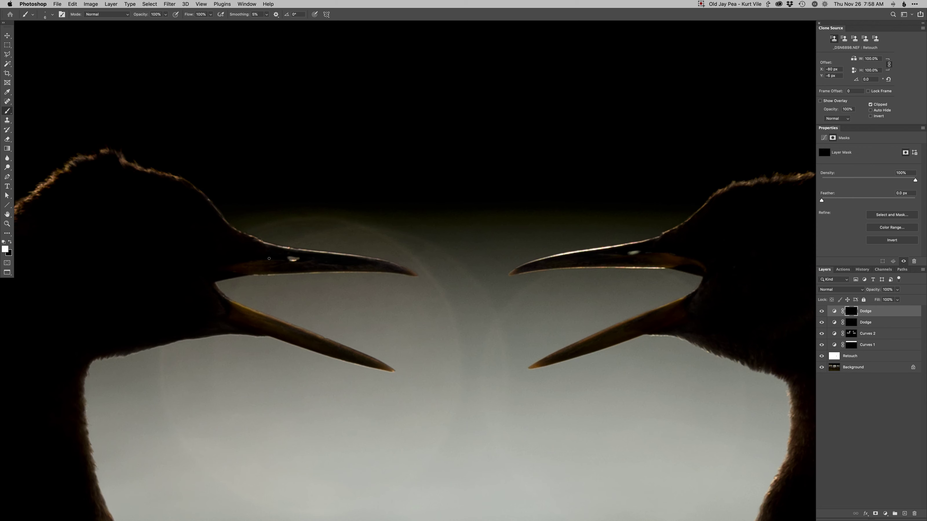
{"action": "key", "text": "super+0"}
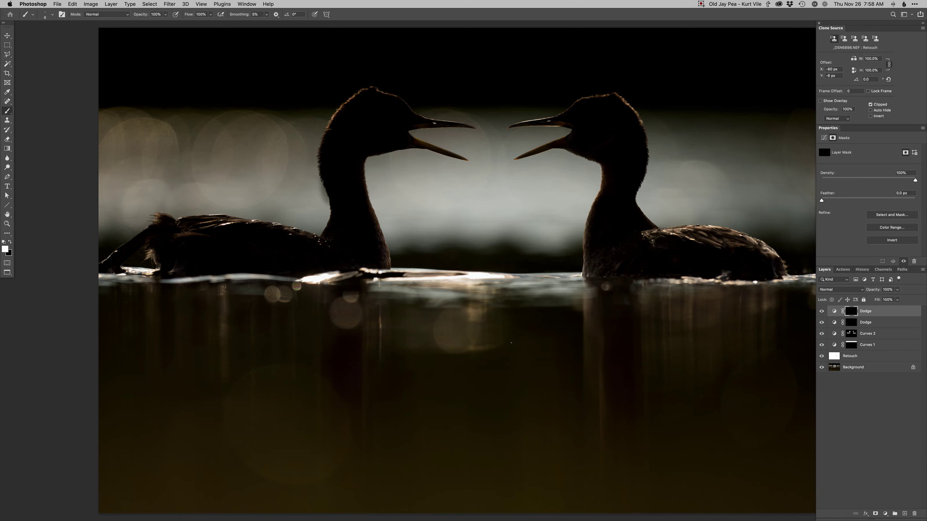
{"action": "key", "text": "super+minus"}
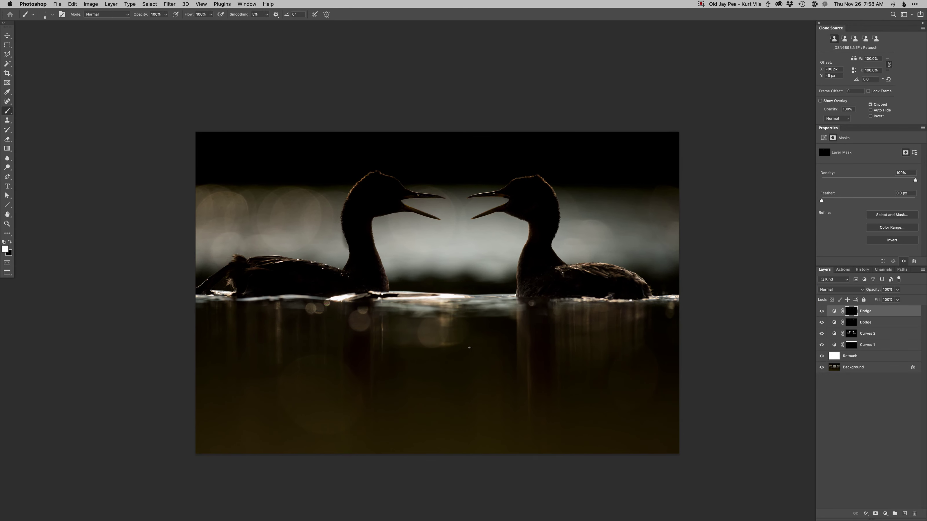
Add a Curves layer on top and pull down the upper part of its Blue channel to warm the image
{"action": "key", "text": "ctrl+super+m"}
{"action": "key", "text": "Return"}
{"action": "key", "text": "alt+5"}
{"action": "left_click", "coordinate": [894, 189]}
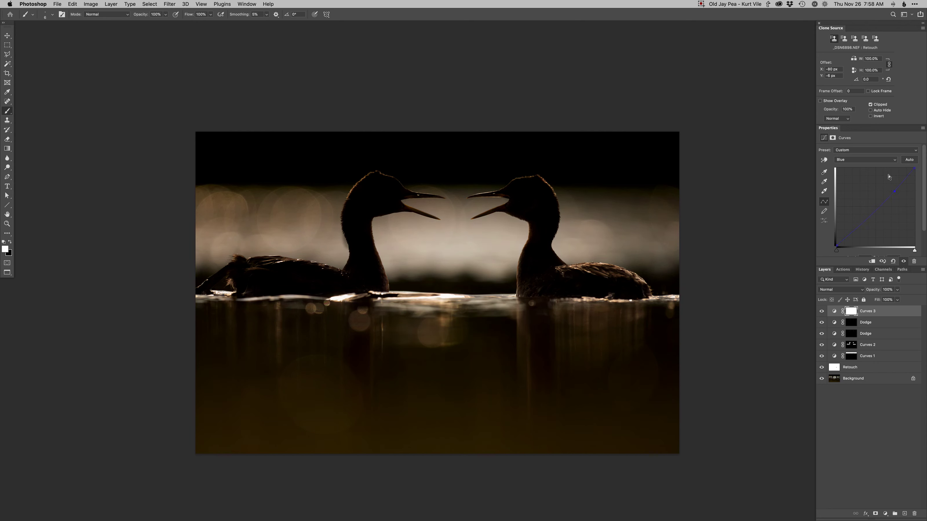
Invert the warming curves' mask and paint it in white across the background band behind the birds with a very large brush
{"action": "key", "text": "super+i"}
{"action": "right_click", "coordinate": [451, 242]}
{"action": "left_click", "coordinate": [462, 309]}
{"action": "left_click_drag", "start_coordinate": [419, 302], "coordinate": [469, 302]}
{"action": "left_click_drag", "start_coordinate": [700, 227], "coordinate": [5, 250]}
{"action": "left_click_drag", "start_coordinate": [404, 254], "coordinate": [450, 253]}
{"action": "left_click_drag", "start_coordinate": [584, 304], "coordinate": [424, 300]}
{"action": "left_click_drag", "start_coordinate": [441, 261], "coordinate": [254, 290]}
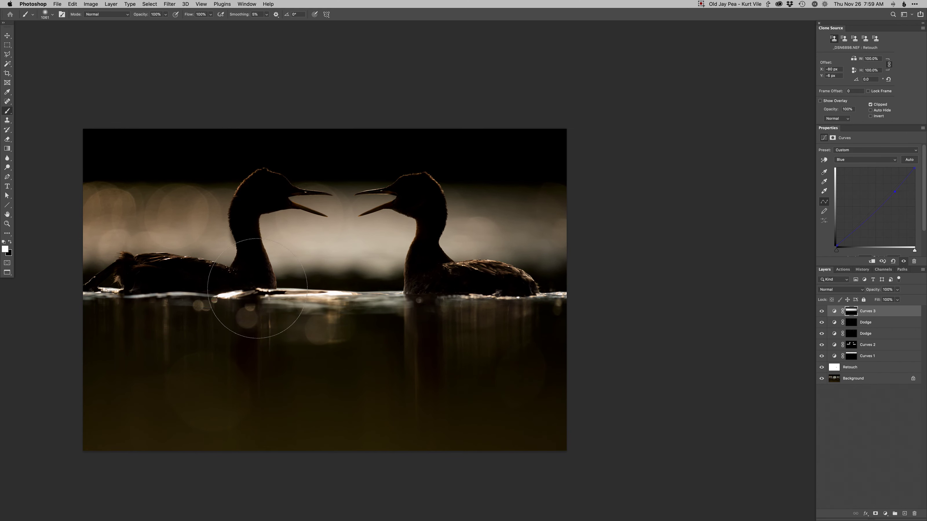
Extend the warming curves' mask down over the waterline and the reflections between the birds
{"action": "left_click_drag", "start_coordinate": [592, 225], "coordinate": [580, 224]}
{"action": "mouse_move", "coordinate": [501, 281]}
{"action": "left_mouse_down"}
{"action": "mouse_move", "coordinate": [478, 280]}
{"action": "mouse_move", "coordinate": [513, 278]}
{"action": "mouse_move", "coordinate": [495, 270]}
{"action": "mouse_move", "coordinate": [522, 259]}
{"action": "left_mouse_up"}
{"action": "key", "text": "x"}
{"action": "key", "text": "x"}
{"action": "mouse_move", "coordinate": [415, 270]}
{"action": "left_mouse_down"}
{"action": "mouse_move", "coordinate": [535, 268]}
{"action": "mouse_move", "coordinate": [528, 263]}
{"action": "left_mouse_up"}
{"action": "left_click_drag", "start_coordinate": [472, 244], "coordinate": [487, 244]}
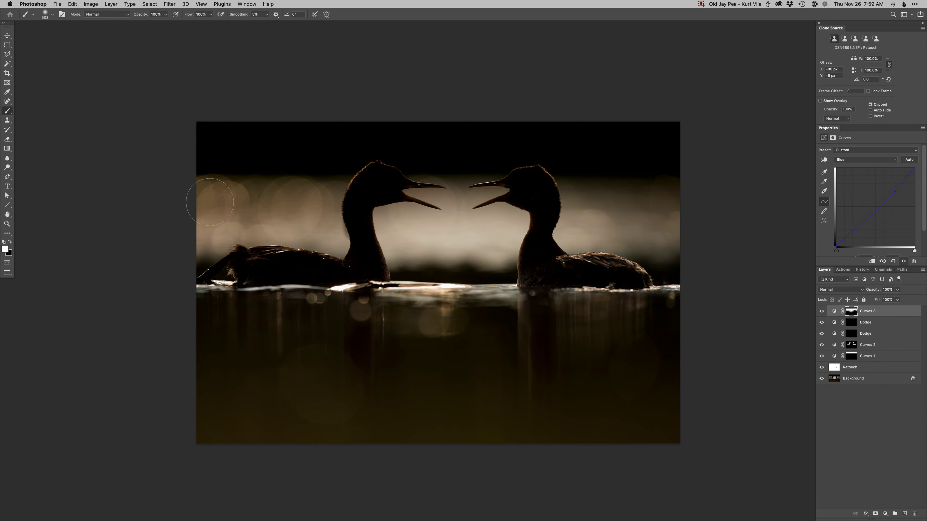
Paint the warming curves over the lower part of the water with a larger white brush
{"action": "left_click_drag", "start_coordinate": [465, 302], "coordinate": [452, 301]}
{"action": "mouse_move", "coordinate": [494, 399]}
{"action": "left_mouse_down"}
{"action": "mouse_move", "coordinate": [594, 409]}
{"action": "mouse_move", "coordinate": [572, 410]}
{"action": "left_mouse_up"}
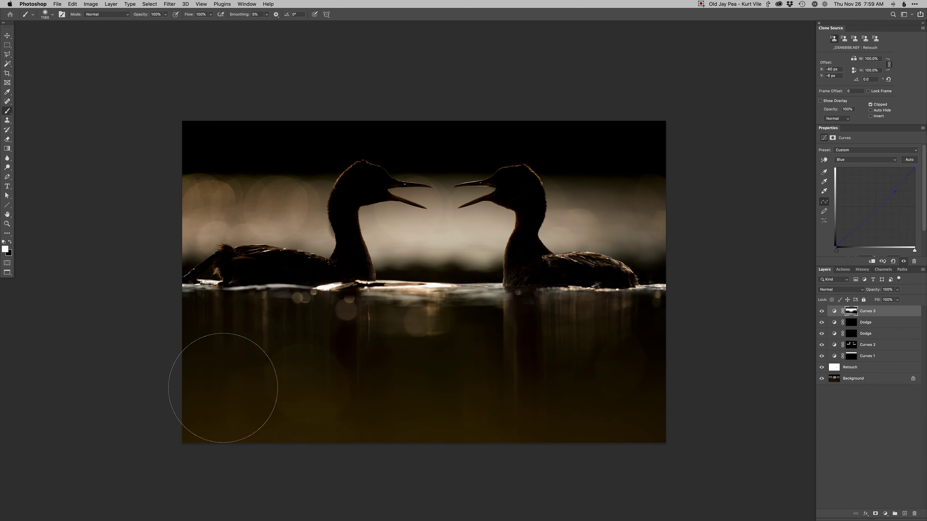
{"action": "left_click_drag", "start_coordinate": [562, 349], "coordinate": [530, 348]}
{"action": "left_click_drag", "start_coordinate": [617, 356], "coordinate": [596, 356]}
Compare the edited image with the Background alone by hiding and showing all the other layers repeatedly
{"action": "left_click", "coordinate": [821, 379], "text": "alt"}
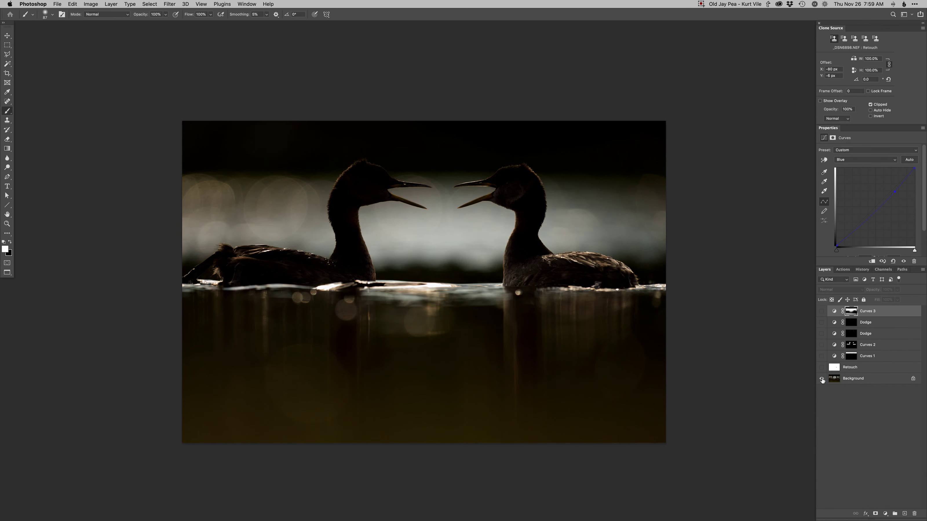
{"action": "left_click", "coordinate": [821, 378], "text": "alt"}
{"action": "left_click", "coordinate": [821, 379], "text": "alt"}
{"action": "left_click", "coordinate": [821, 378], "text": "alt"}
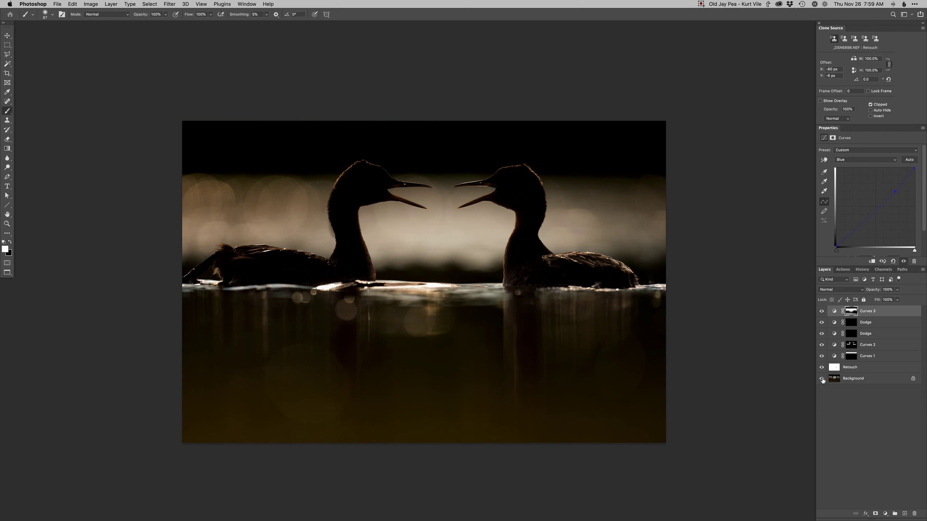
{"action": "left_click", "coordinate": [822, 379], "text": "alt"}
{"action": "left_click", "coordinate": [821, 378], "text": "alt"}
{"action": "left_click", "coordinate": [822, 379], "text": "alt"}
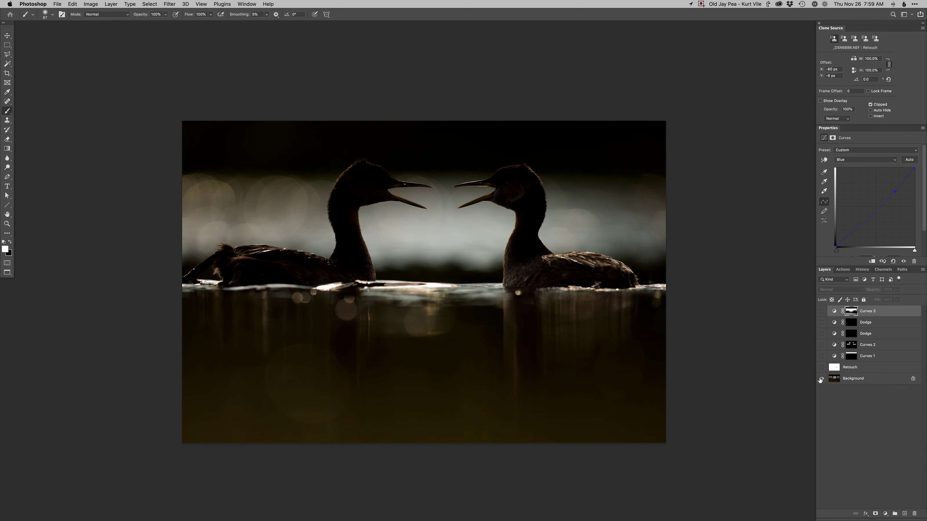
{"action": "left_click", "coordinate": [821, 380], "text": "alt"}
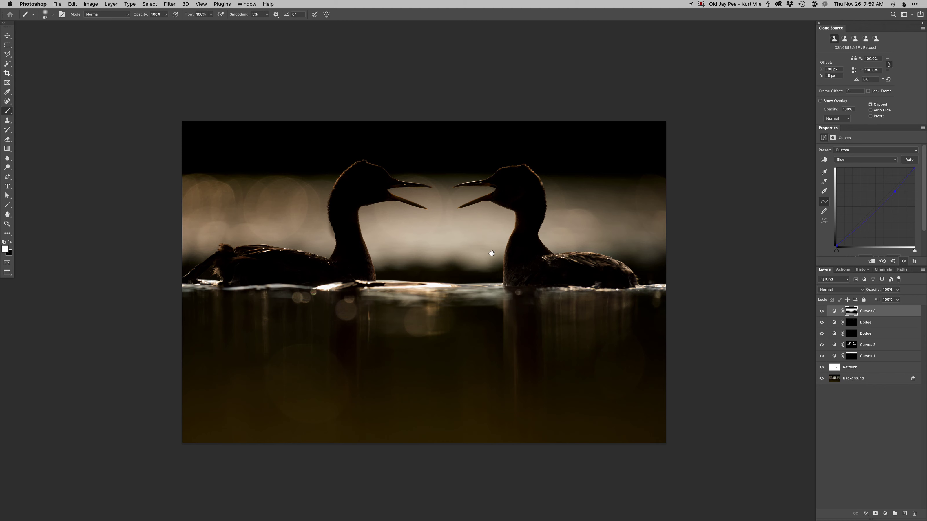
Add a Burn curves layer above Curves 1, paint it over the bright background between the birds, and close the document with changes saved
{"action": "key", "text": "F2"}
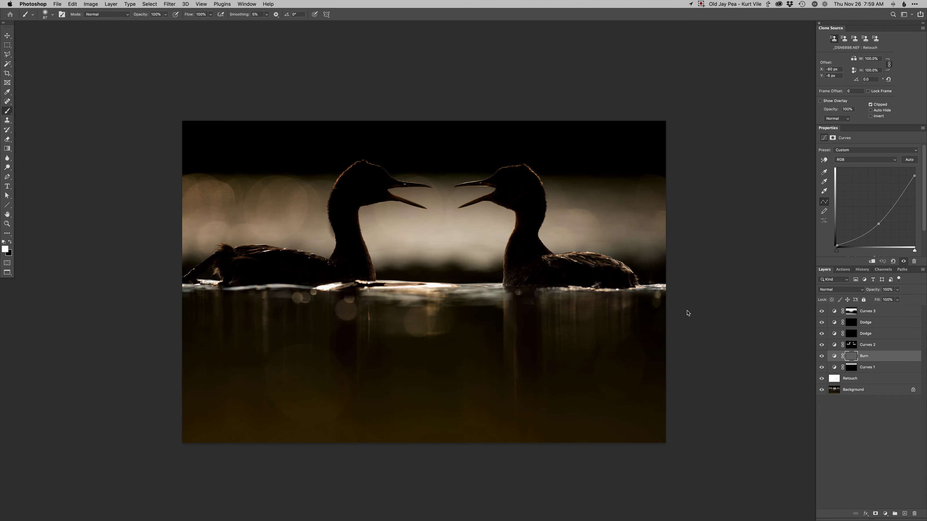
{"action": "left_click_drag", "start_coordinate": [415, 233], "coordinate": [433, 234]}
{"action": "mouse_move", "coordinate": [375, 226]}
{"action": "left_mouse_down"}
{"action": "mouse_move", "coordinate": [527, 236]}
{"action": "mouse_move", "coordinate": [342, 222]}
{"action": "mouse_move", "coordinate": [529, 234]}
{"action": "left_mouse_up"}
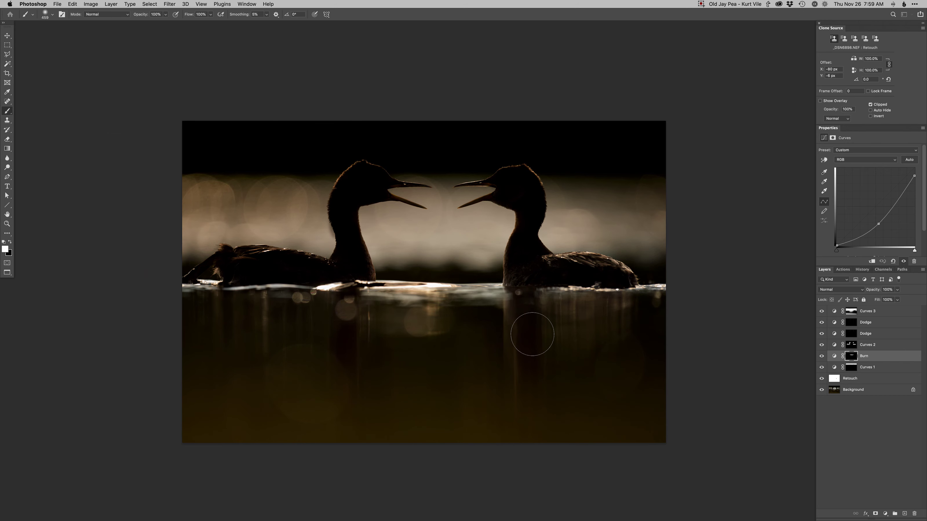
{"action": "key", "text": "super+w"}
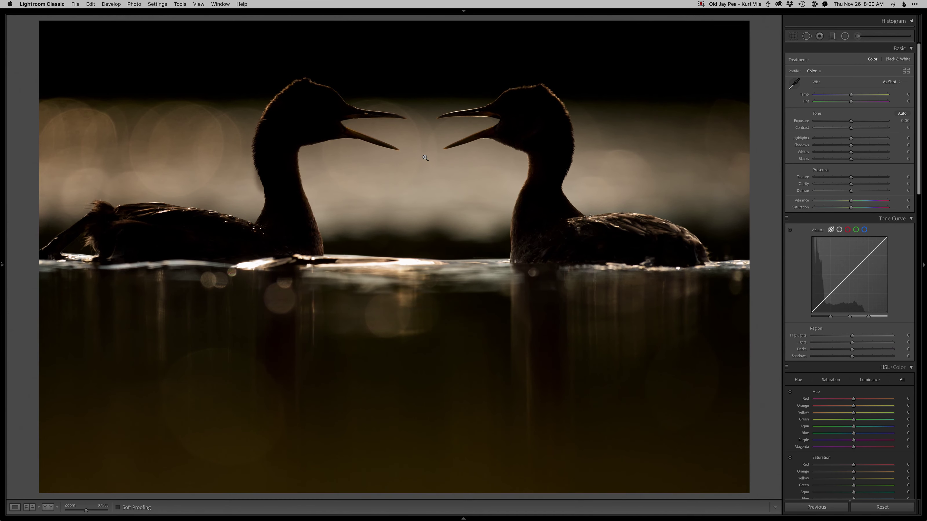
Compare the unedited Copy 1 with the edited PSD side by side in Lightroom's Survey view with the side panels hidden
{"action": "left_click", "coordinate": [425, 158]}
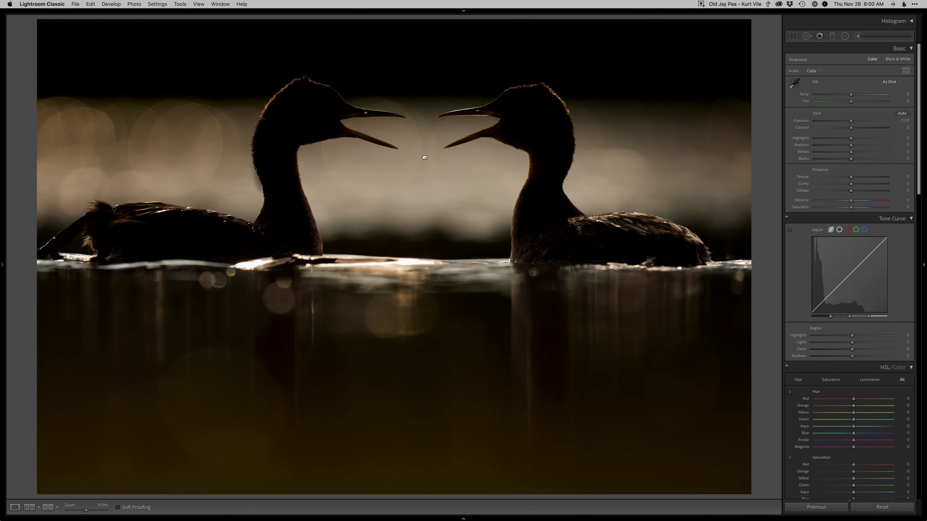
{"action": "key", "text": "g"}
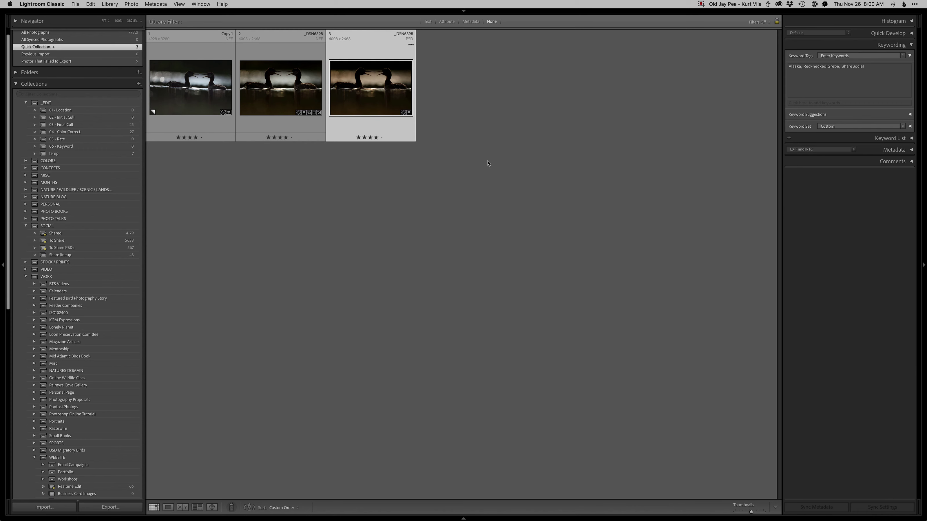
{"action": "left_click", "coordinate": [215, 95], "text": "super"}
{"action": "key", "text": "n"}
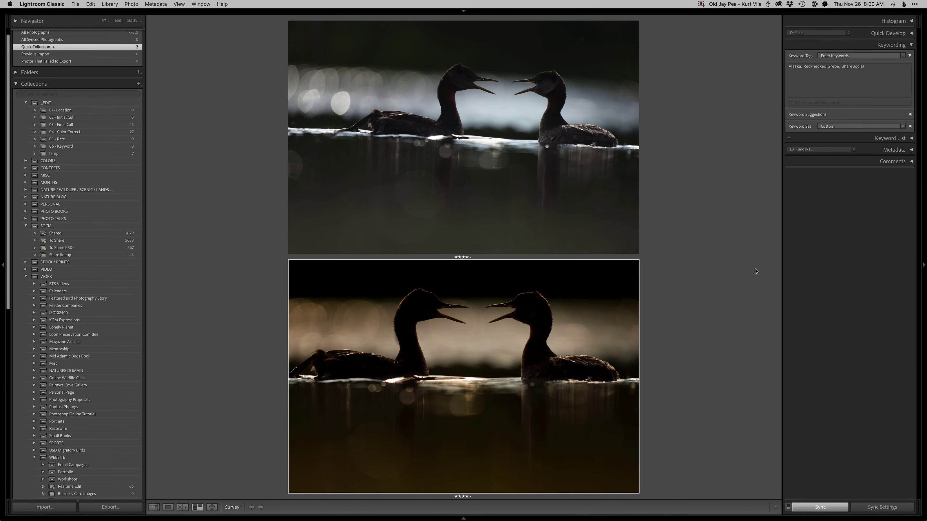
{"action": "key", "text": "Tab"}
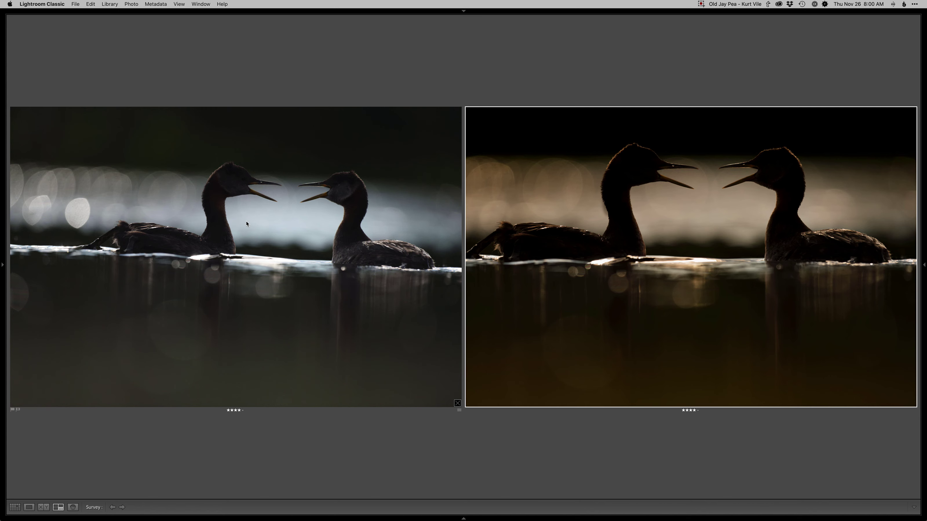
View the unedited copy enlarged in Loupe view, fit it to the window, and switch to the edited version
{"action": "double_click", "coordinate": [245, 298]}
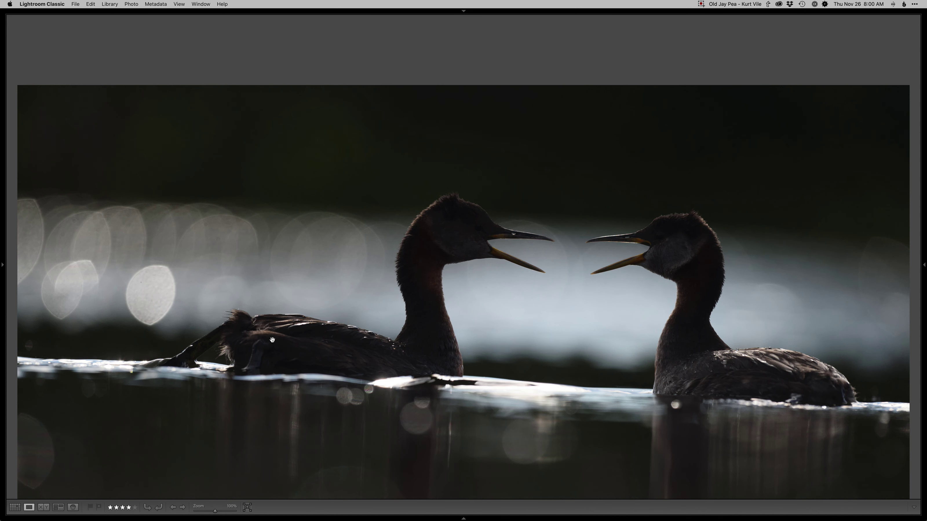
{"action": "left_click", "coordinate": [633, 171]}
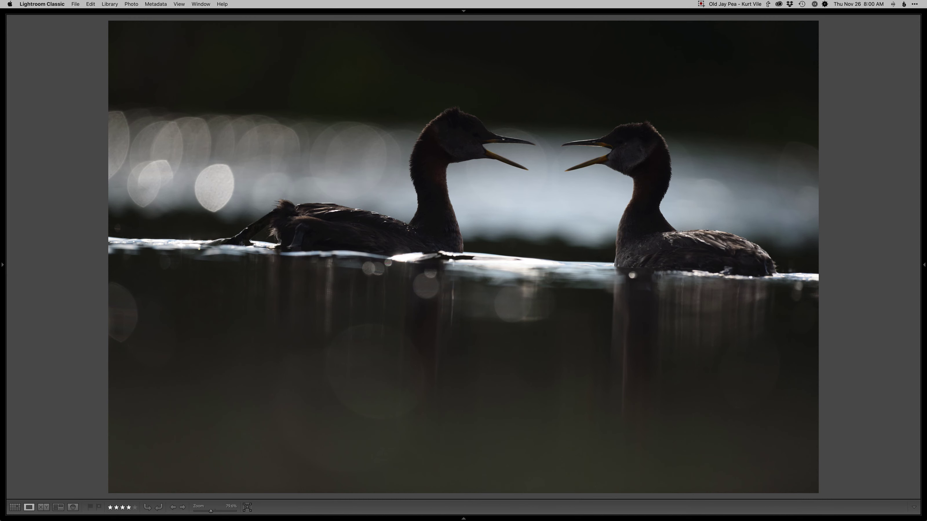
{"action": "key", "text": "Right"}
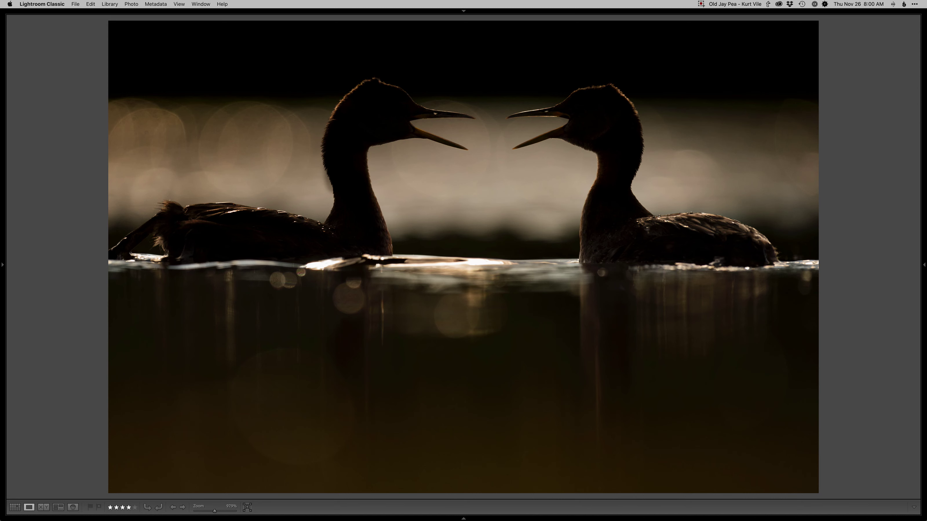
Reopen the edited PSD in Photoshop using Edit Original and display it at 100% with the Curves 3 layer selected
{"action": "key", "text": "super+e"}
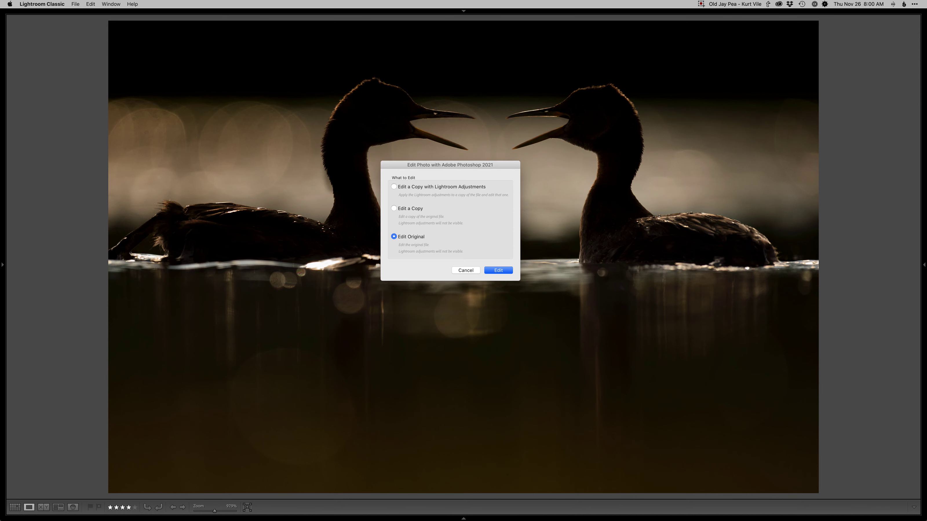
{"action": "key", "text": "Return"}
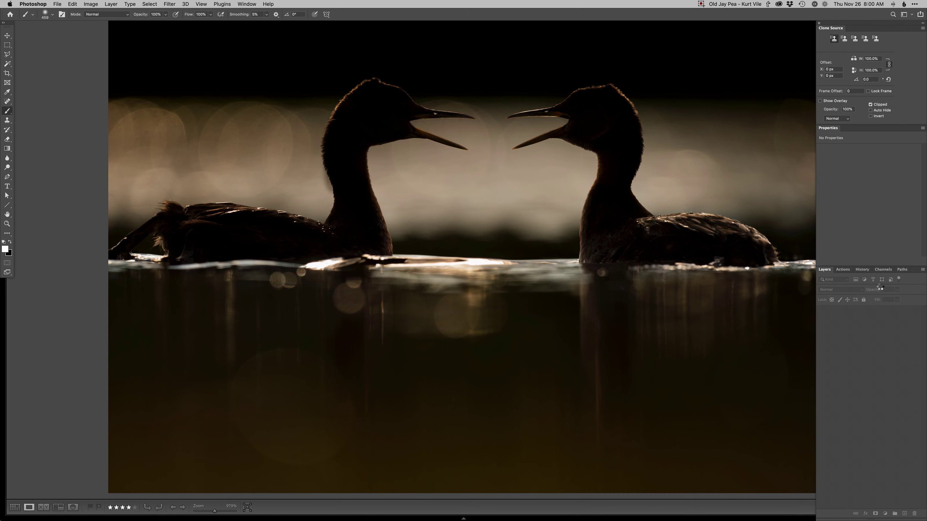
{"action": "key", "text": "super+1"}
{"action": "left_click", "coordinate": [871, 315]}
{"action": "key", "text": "super+m"}
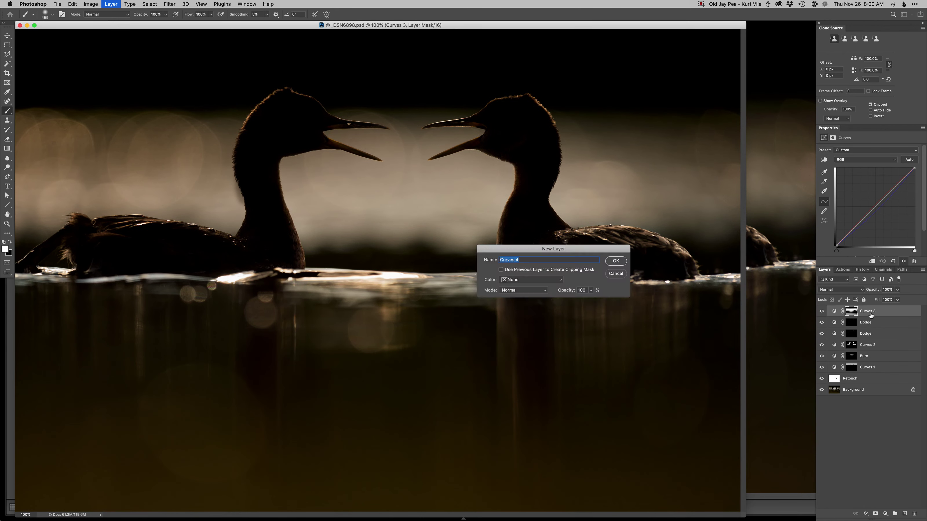
{"action": "key", "text": "Return"}
{"action": "key", "text": "alt+3"}
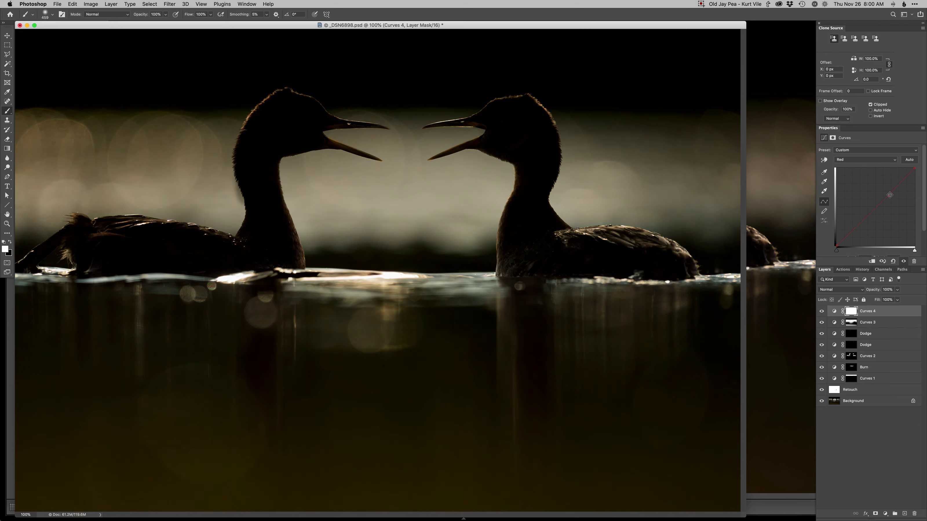
{"action": "left_click", "coordinate": [851, 232]}
{"action": "left_click", "coordinate": [895, 186]}
{"action": "key", "text": "Up"}
{"action": "key", "text": "Up"}
{"action": "key", "text": "Up"}
{"action": "key", "text": "BackSpace"}
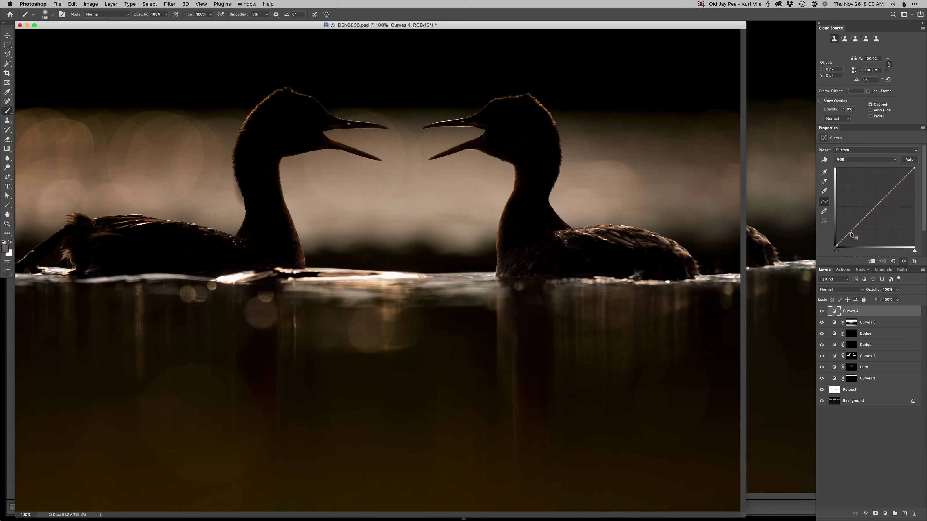
{"action": "key", "text": "BackSpace"}
Add a Hue/Saturation layer above Curves 3 with Hue +3 and Saturation -10, and close the document with changes saved
{"action": "key", "text": "super+u"}
{"action": "key", "text": "Return"}
{"action": "left_click_drag", "start_coordinate": [869, 193], "coordinate": [870, 179]}
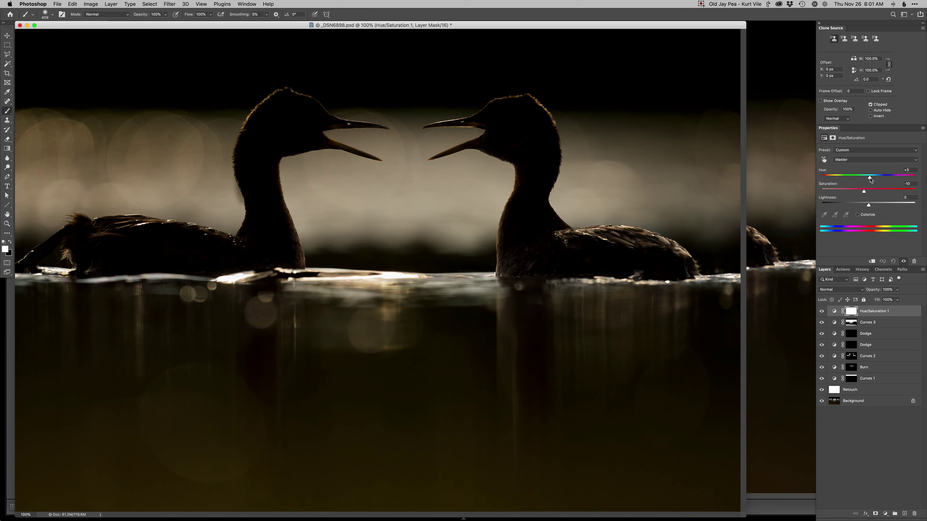
{"action": "key", "text": "super+w"}
{"action": "key", "text": "Return"}
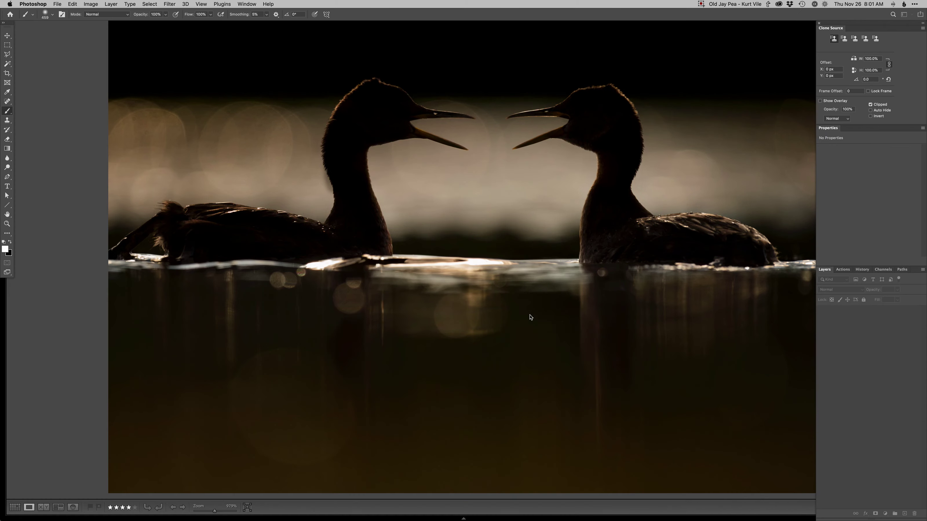
Return to Lightroom and preview the toned image in full screen before going back to the normal view
{"action": "left_click", "coordinate": [50, 384]}
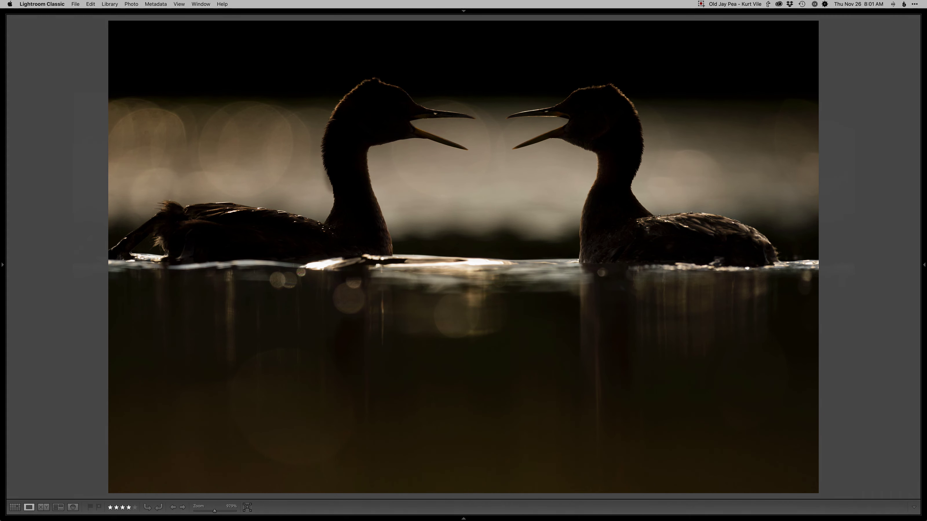
{"action": "key", "text": "f"}
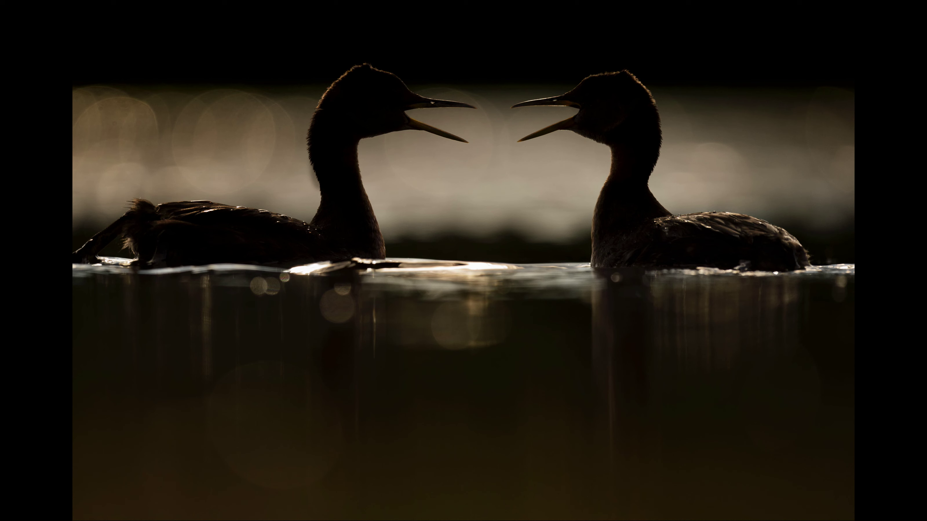
{"action": "key", "text": "f"}
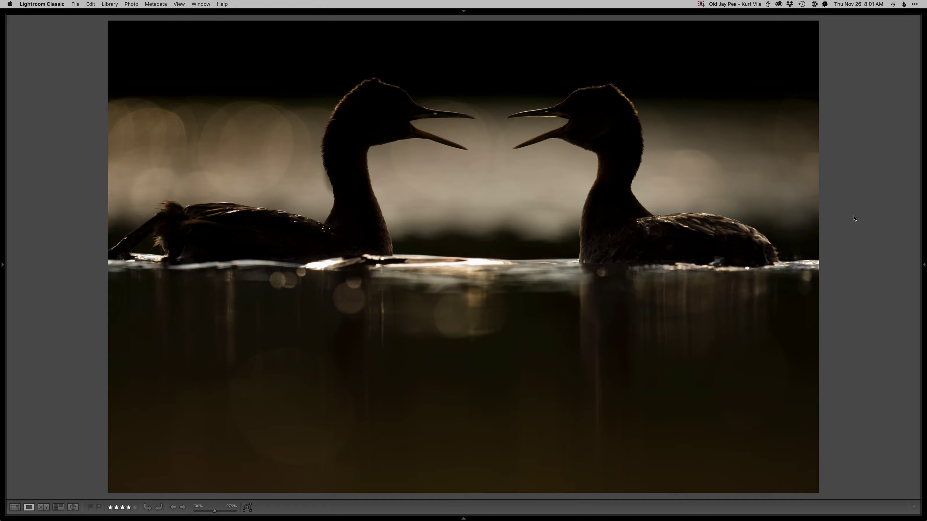
Switch to Safari and view the photographer's Online Workshops page and the Online Bird Photography Course page
{"action": "key", "text": "super+Tab"}
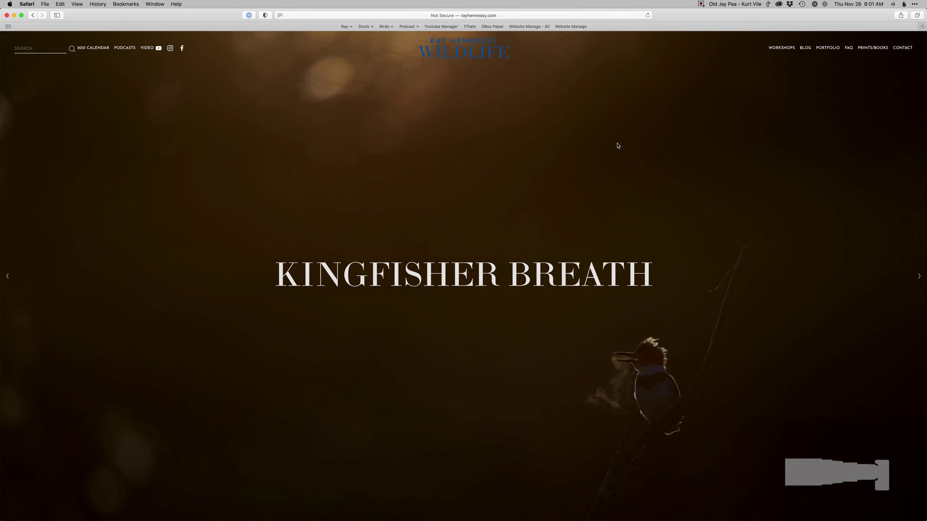
{"action": "mouse_move", "coordinate": [781, 50]}
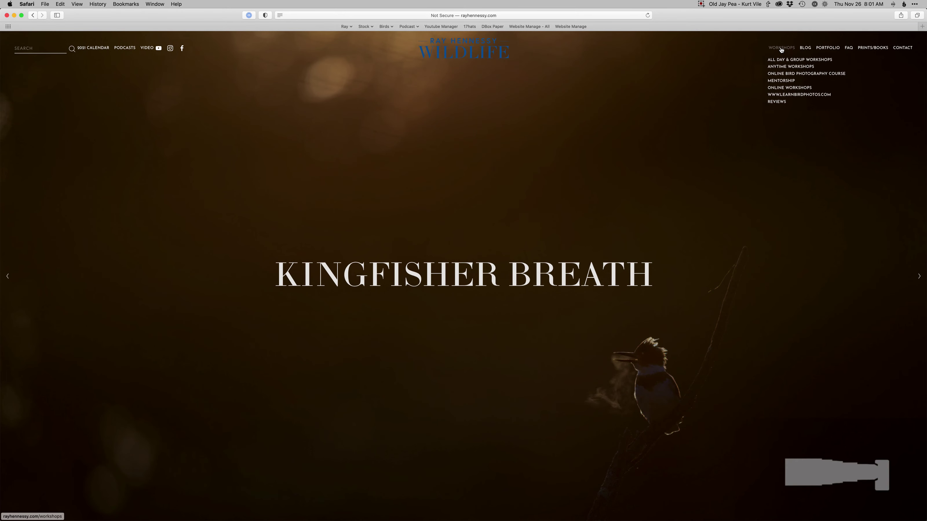
{"action": "left_click", "coordinate": [781, 89]}
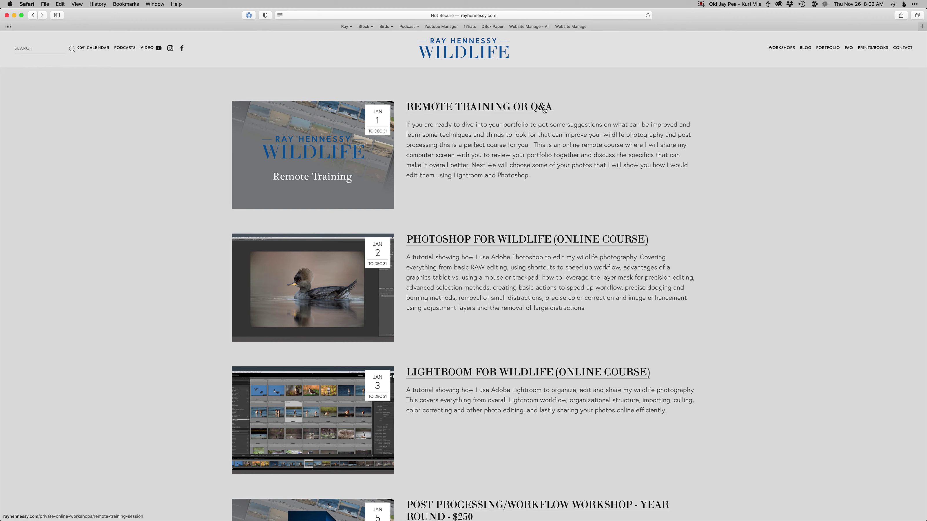
{"action": "mouse_move", "coordinate": [781, 50]}
{"action": "left_click", "coordinate": [788, 73]}
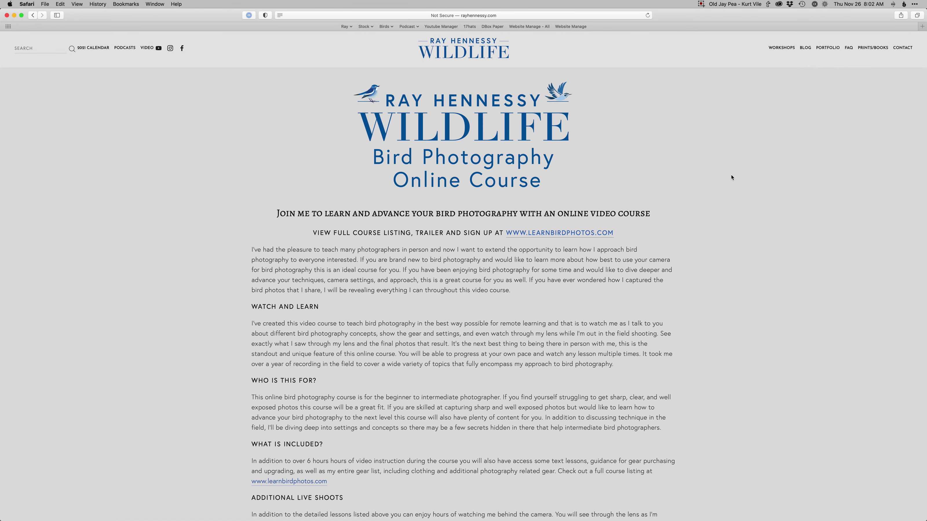